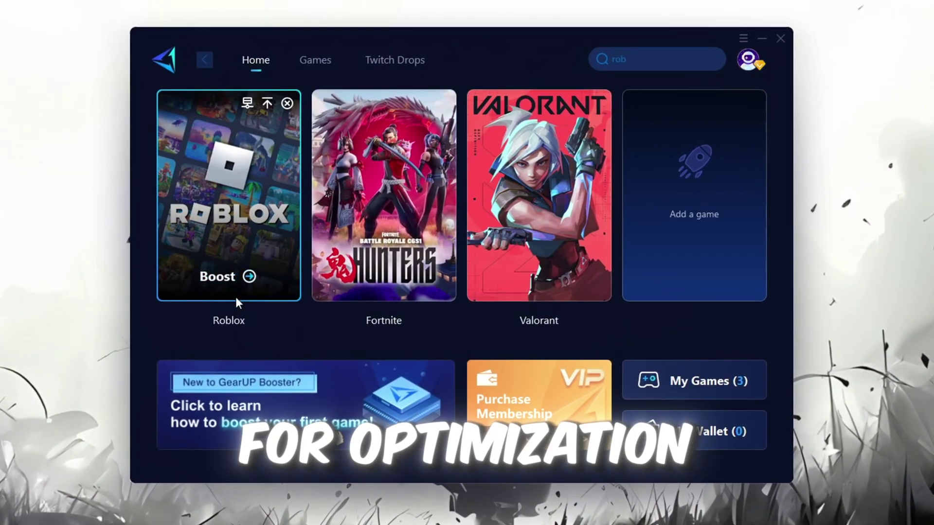
Step: Boost Roblox from its game card on the GearUP Booster home screen
left_click(221, 277)
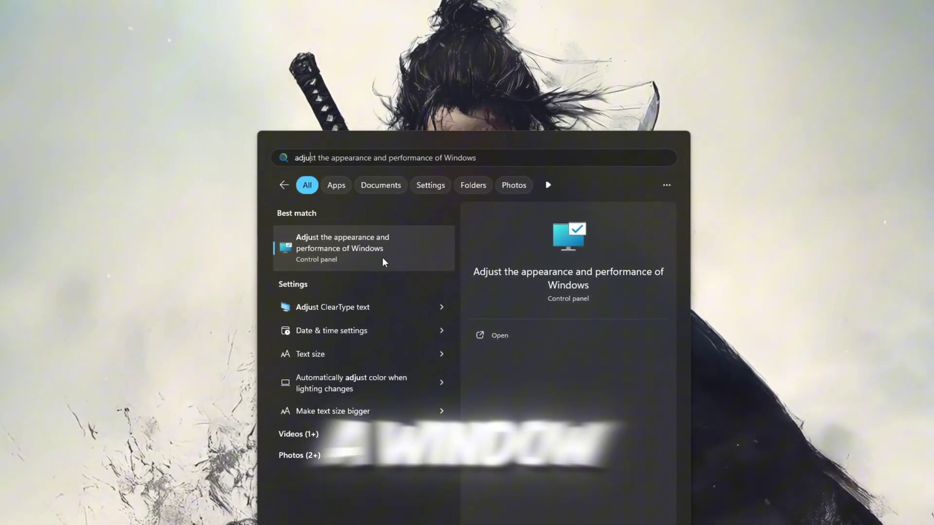
Step: Set visual effects to Adjust for best performance with Show thumbnails instead of icons re-enabled
left_click(383, 257)
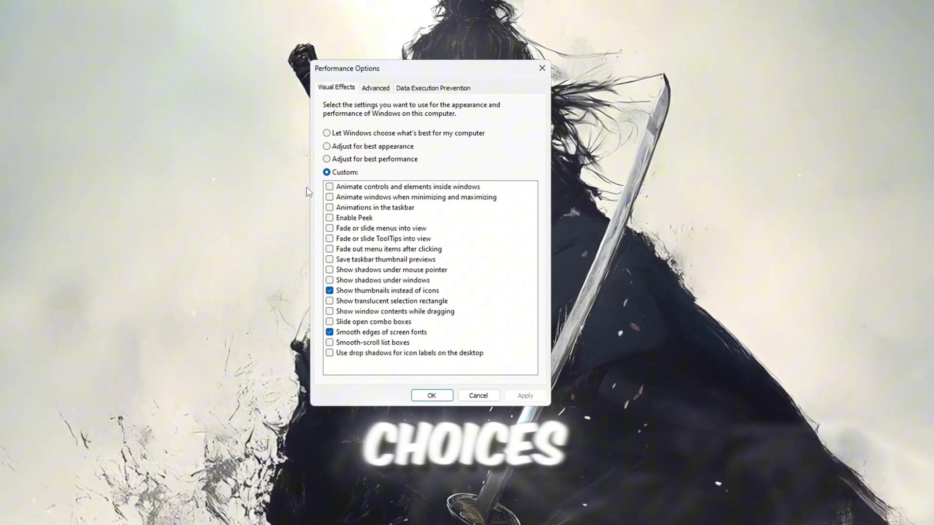
left_click(357, 160)
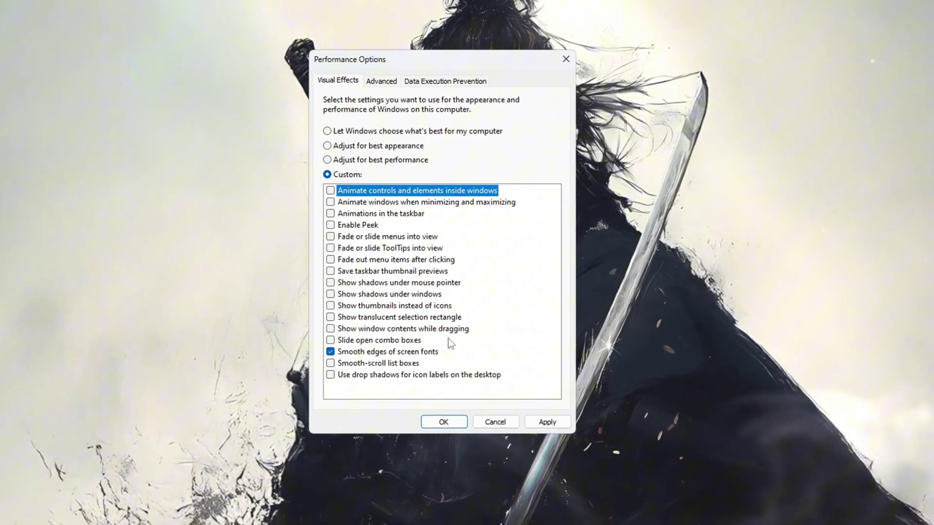
left_click(331, 307)
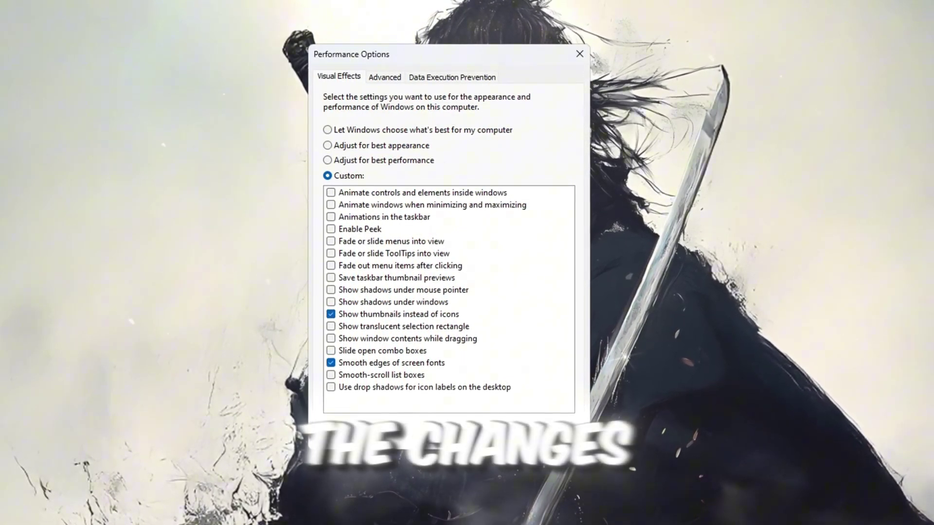
left_click(385, 77)
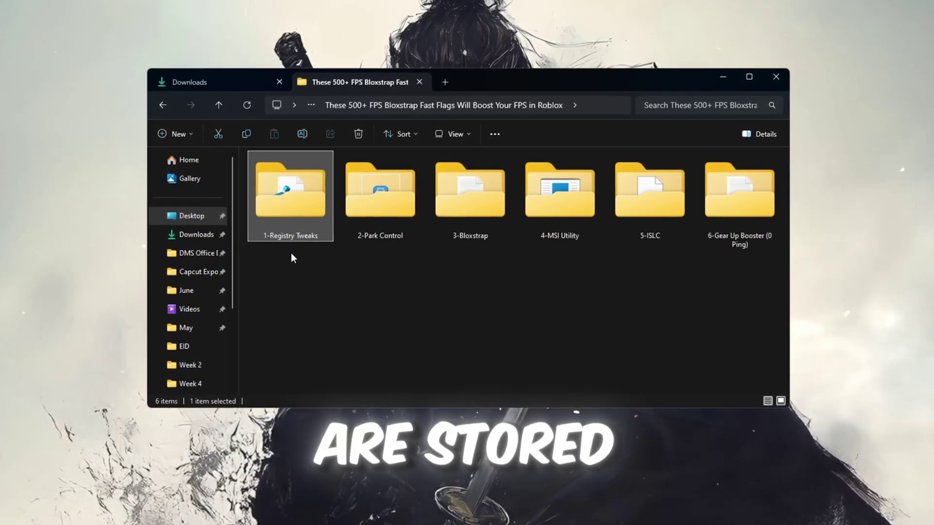
Step: Open 1-Registry Tweaks and select Disable Driver Searching, File History Service, Maintenance and Power Throttling
double_click(290, 197)
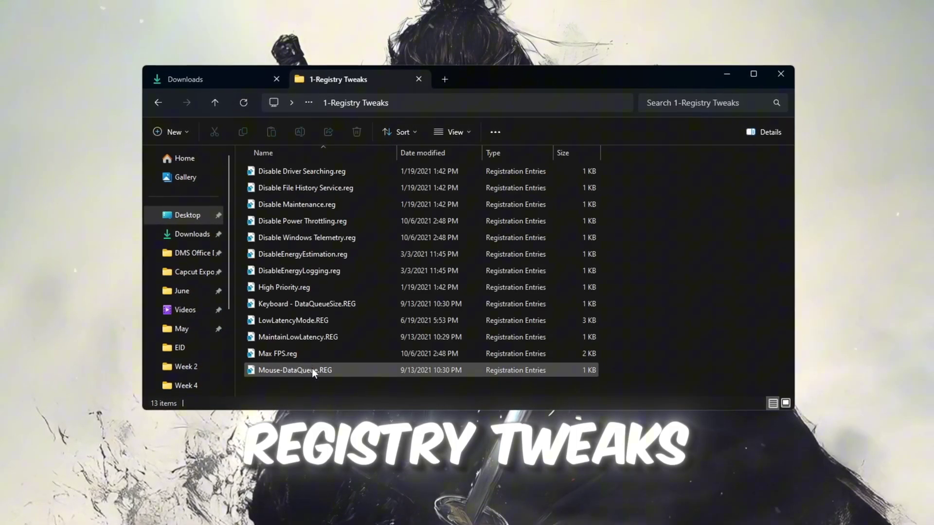
left_click_drag(322, 383, 528, 164)
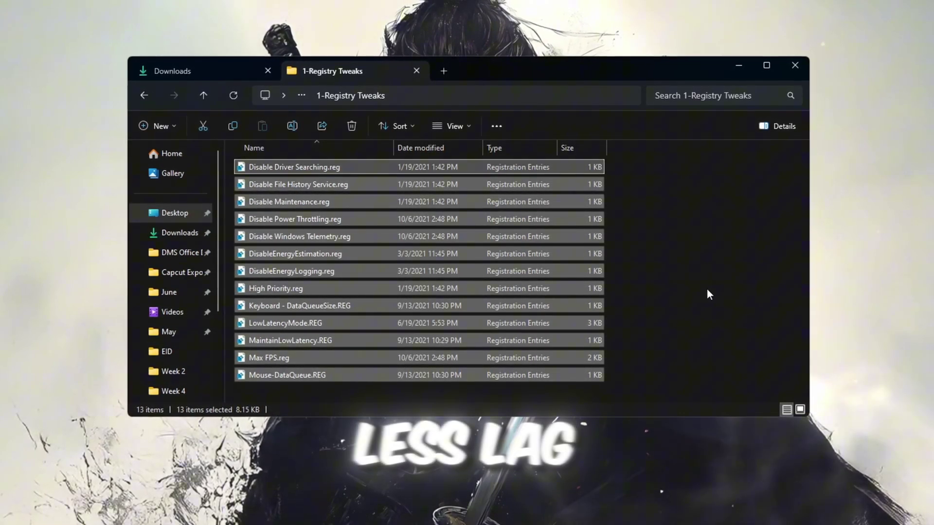
left_click(411, 166)
left_click(232, 184)
left_click(248, 202)
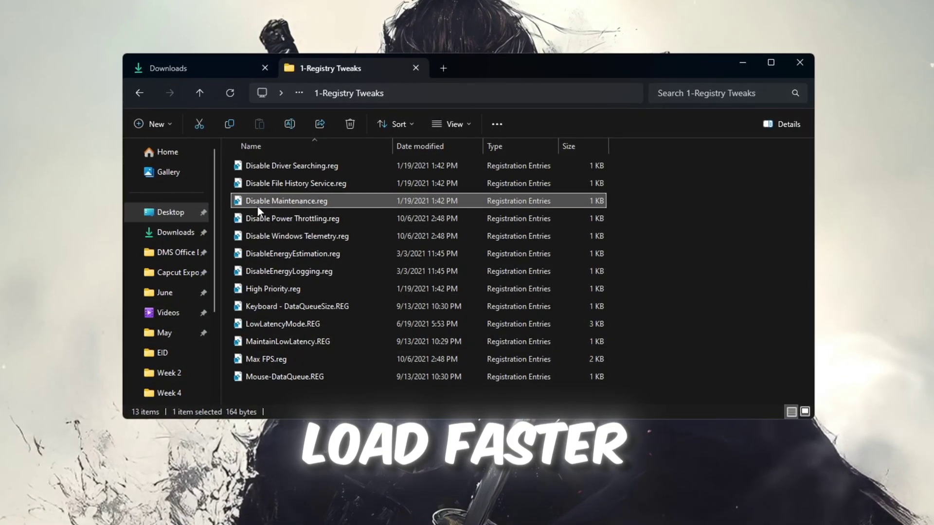
left_click(292, 219)
Step: Select the Telemetry, Energy and High Priority tweaks, then box-select all 13 registry files
left_click(332, 237)
left_click(278, 255)
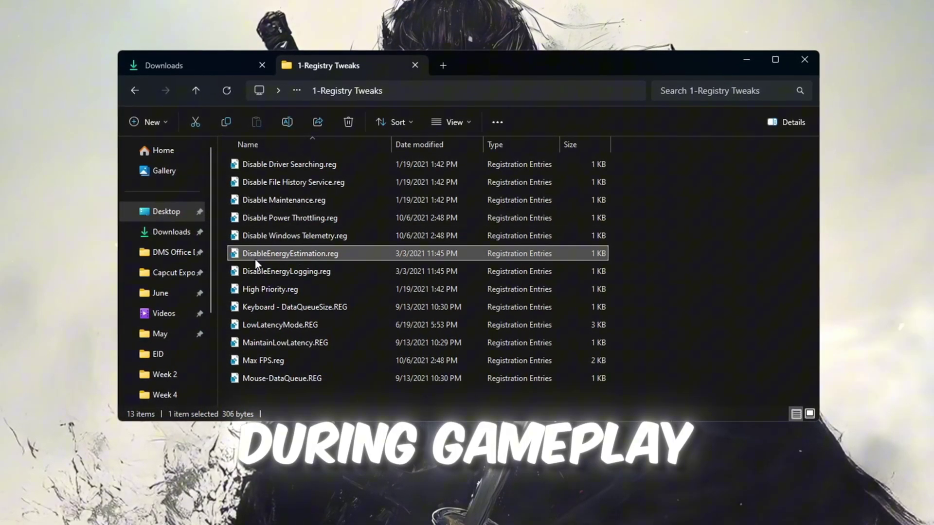
left_click(275, 272)
left_click(268, 290)
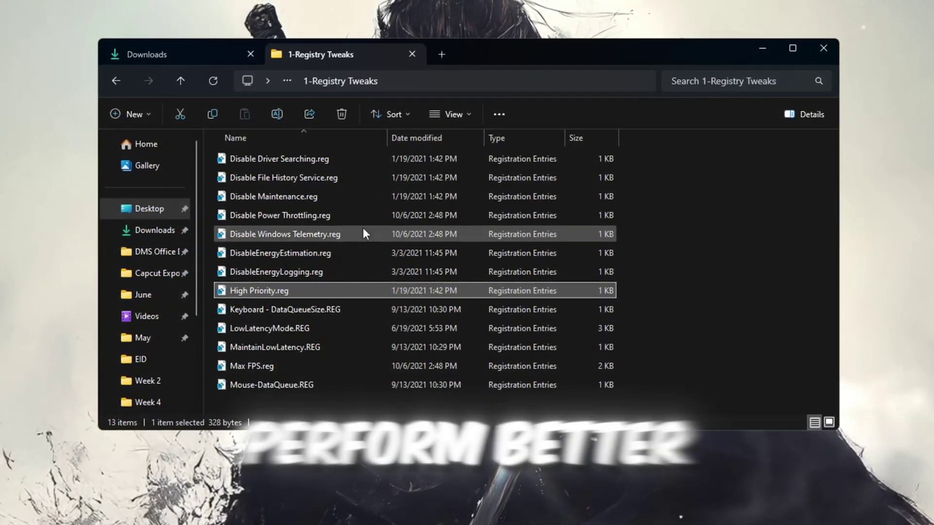
left_click_drag(663, 153, 351, 362)
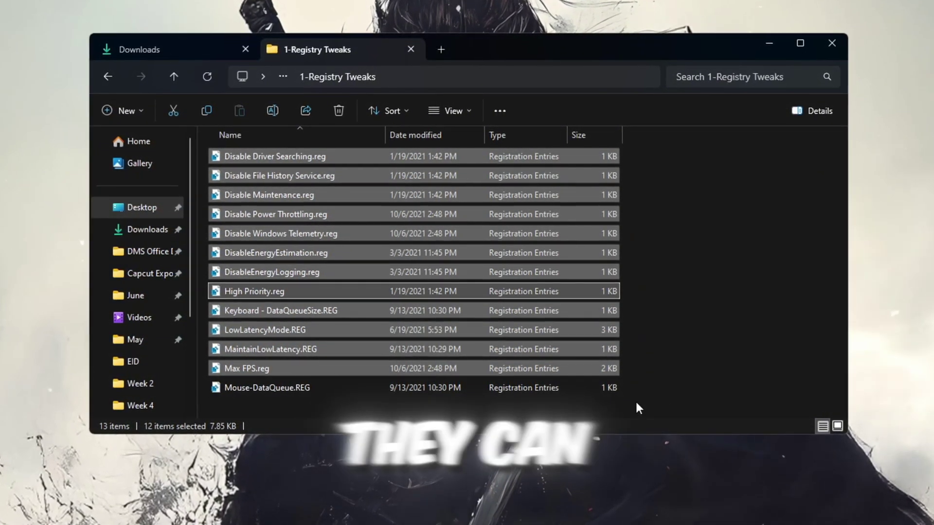
left_click_drag(637, 407, 340, 157)
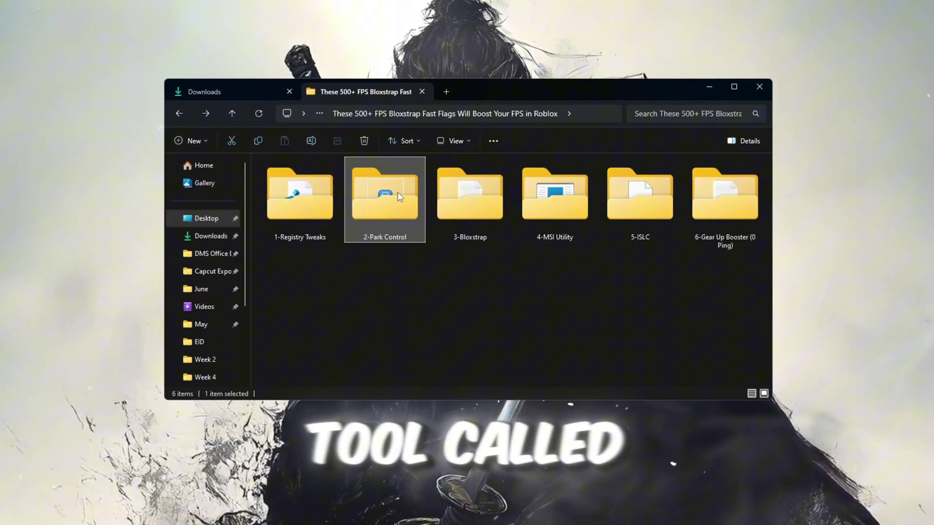
Step: Open the 2-Park Control folder, close Explorer, and launch ParkControl from Start search
double_click(398, 192)
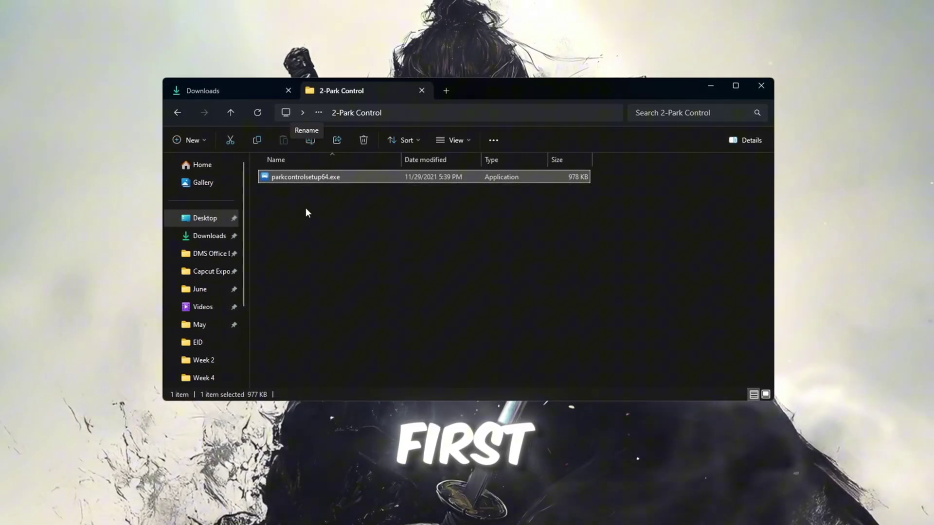
left_click(711, 85)
key("super")
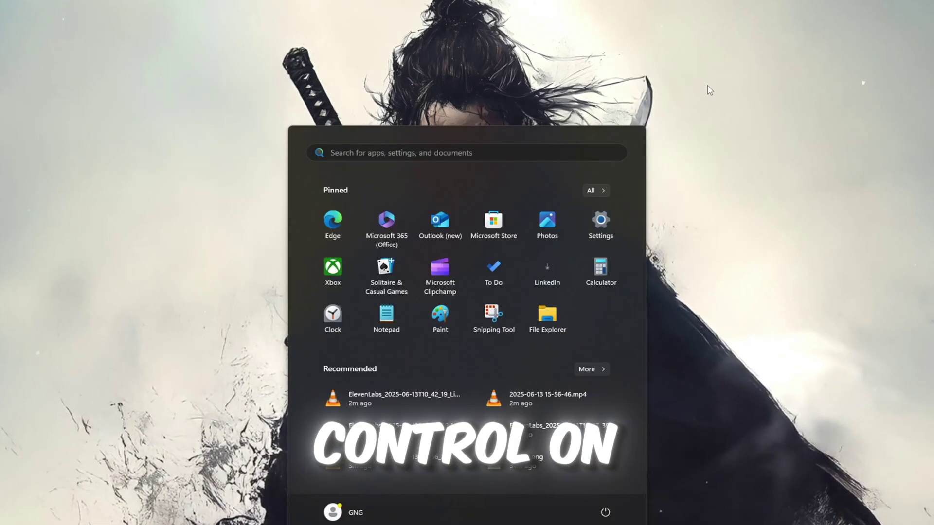
type("park")
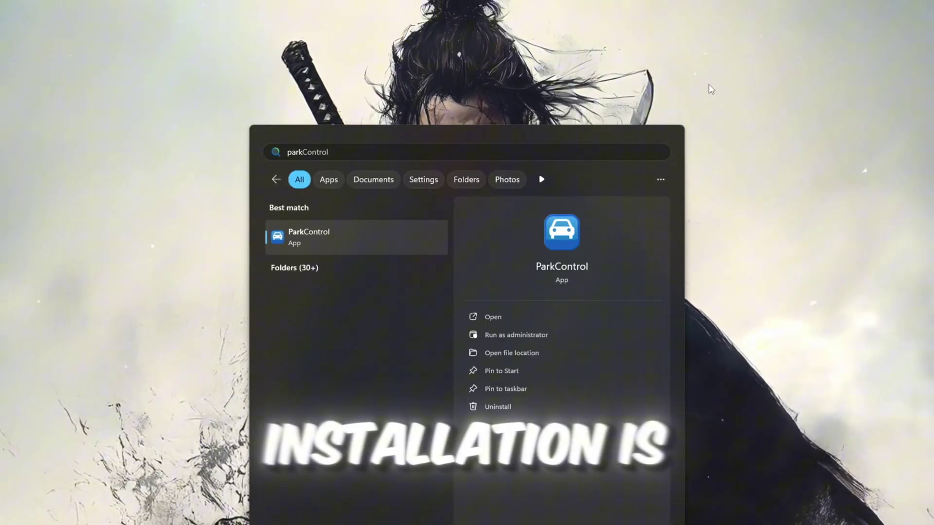
key("Return")
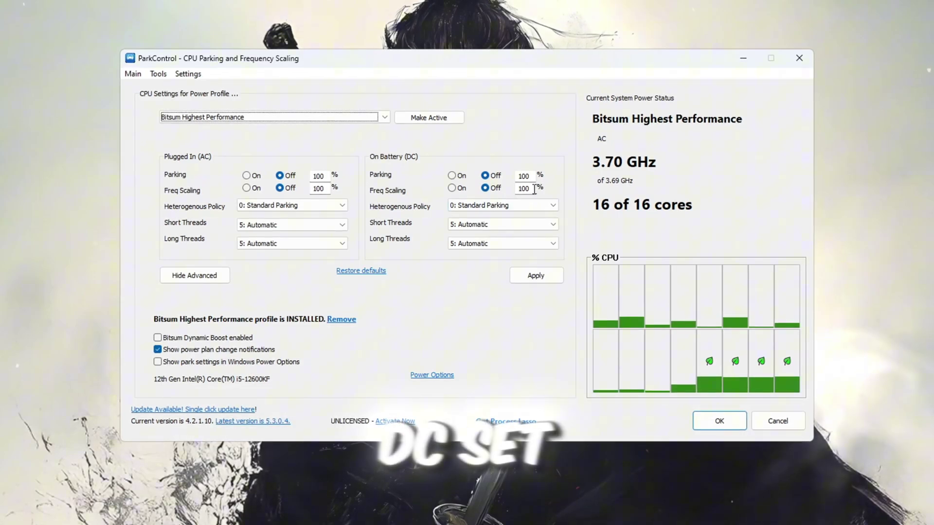
left_click(494, 188)
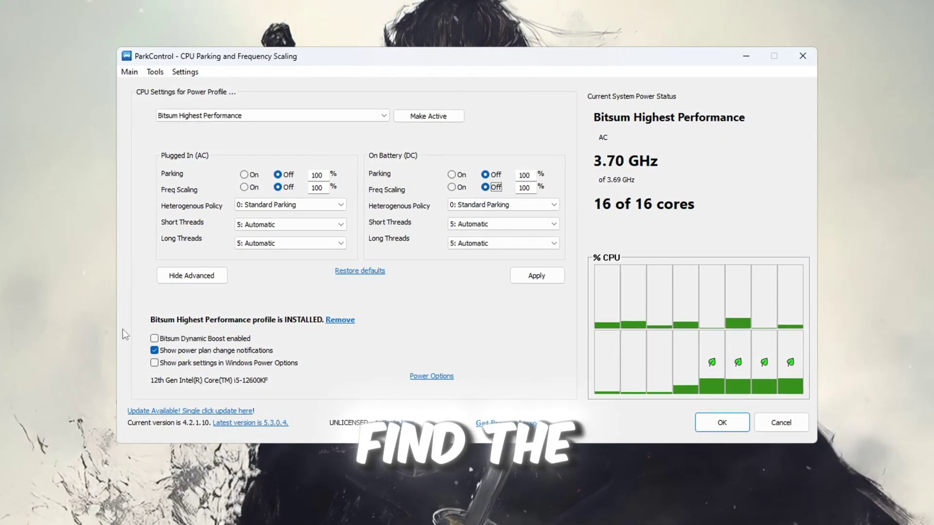
left_click(153, 340)
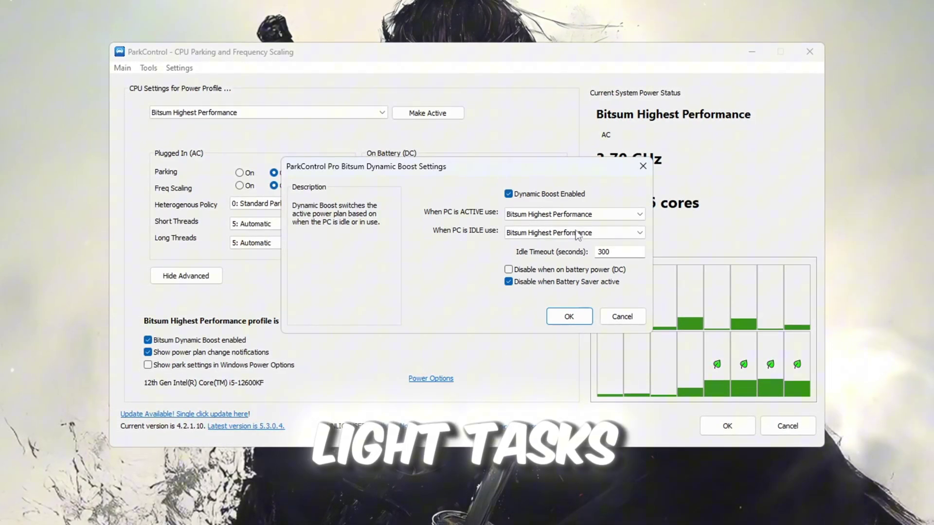
left_click(622, 316)
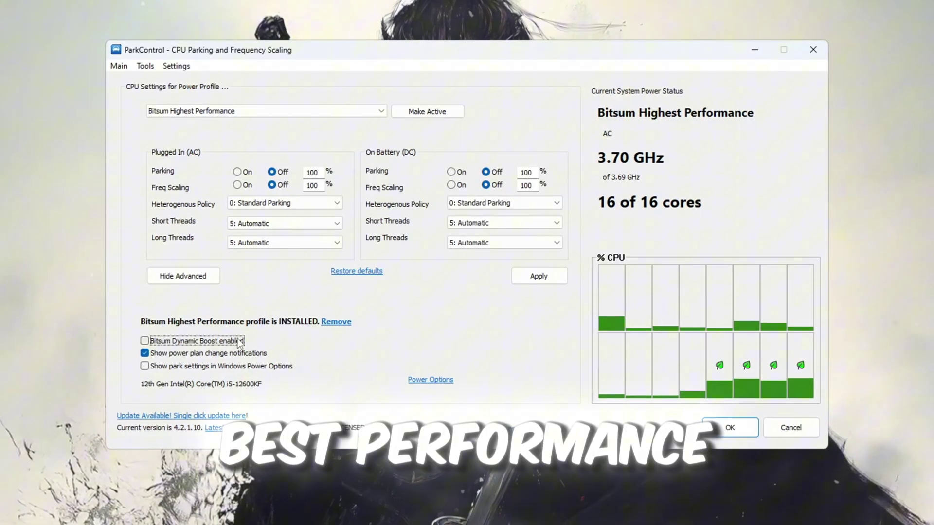
Step: Check in Power Options that Bitsum Highest Performance is the selected plan, then close it
left_click(435, 382)
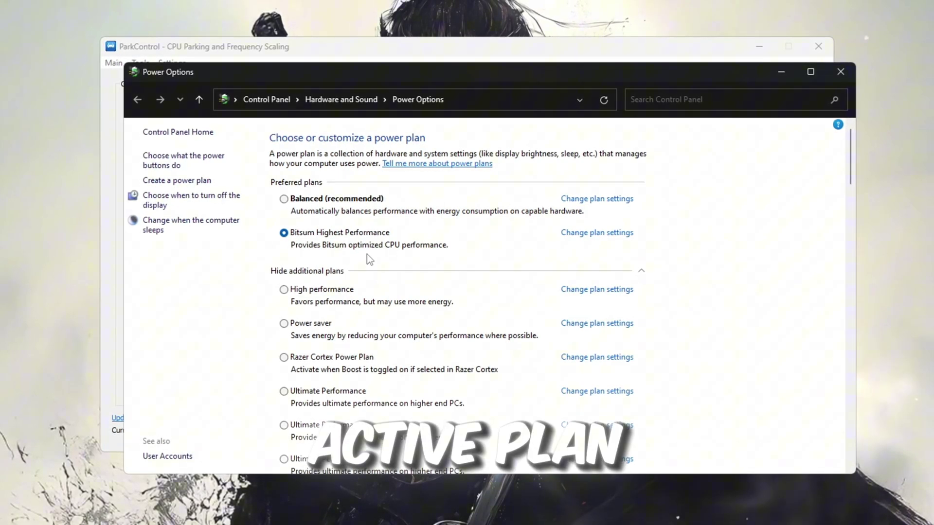
left_click(841, 71)
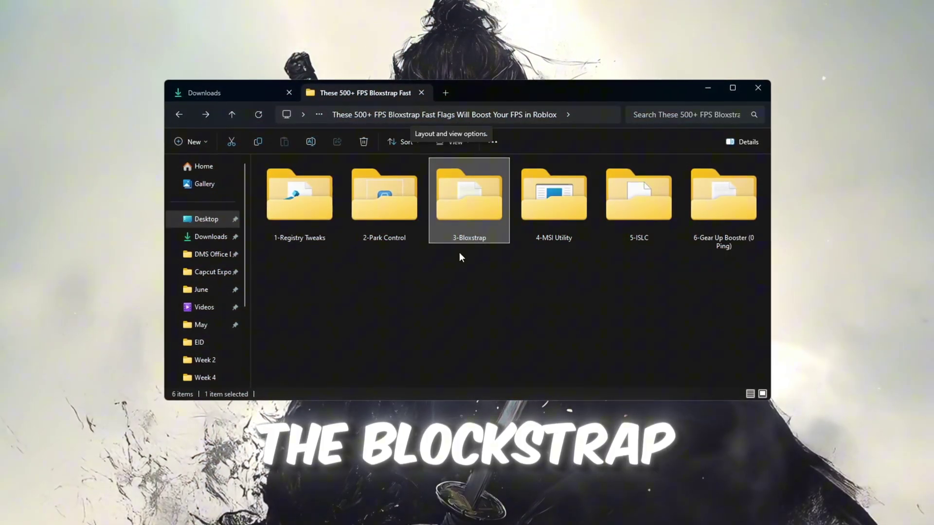
Step: Open the 3-Bloxstrap folder and run Bloxstrap as administrator
double_click(467, 208)
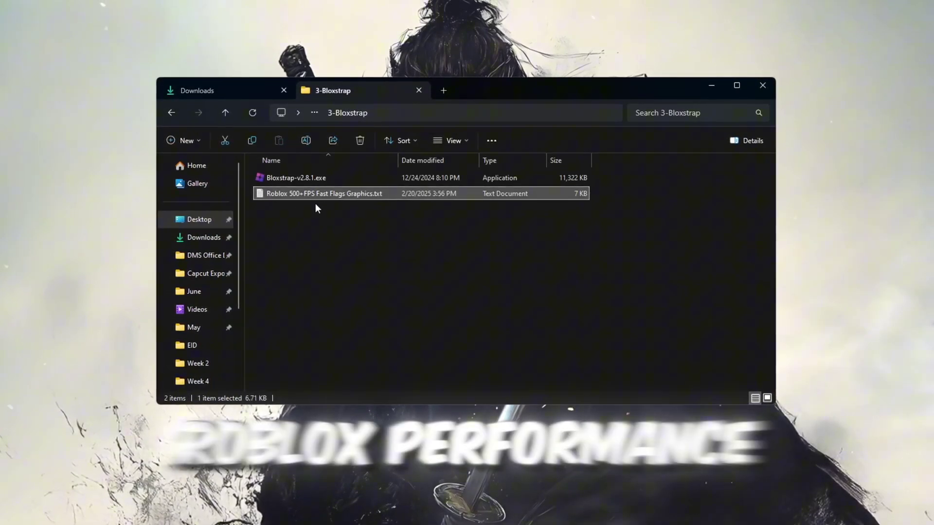
left_click(364, 178)
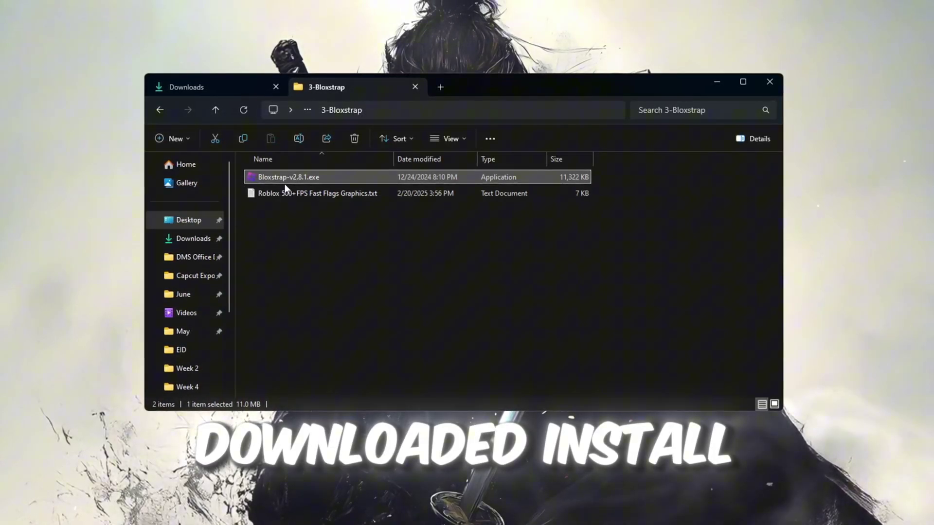
mouse_move(297, 178)
key("super")
type("blo")
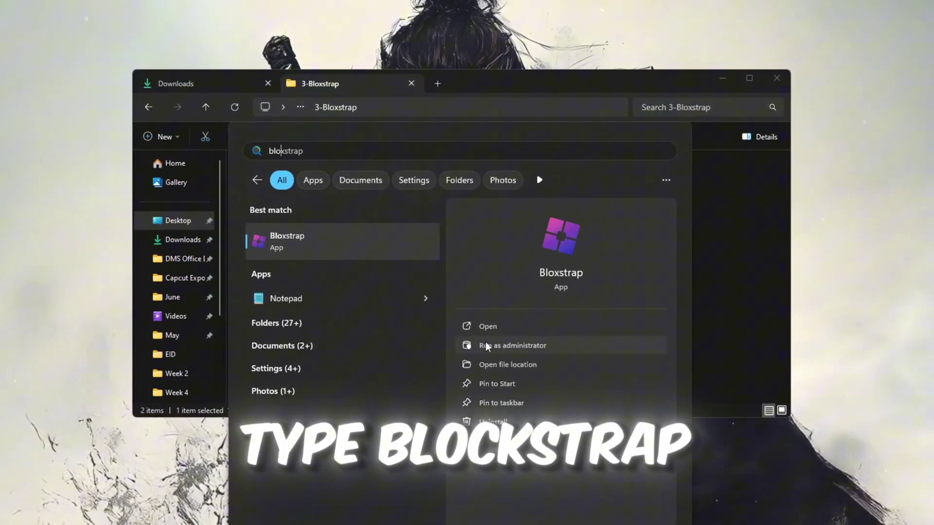
left_click(485, 345)
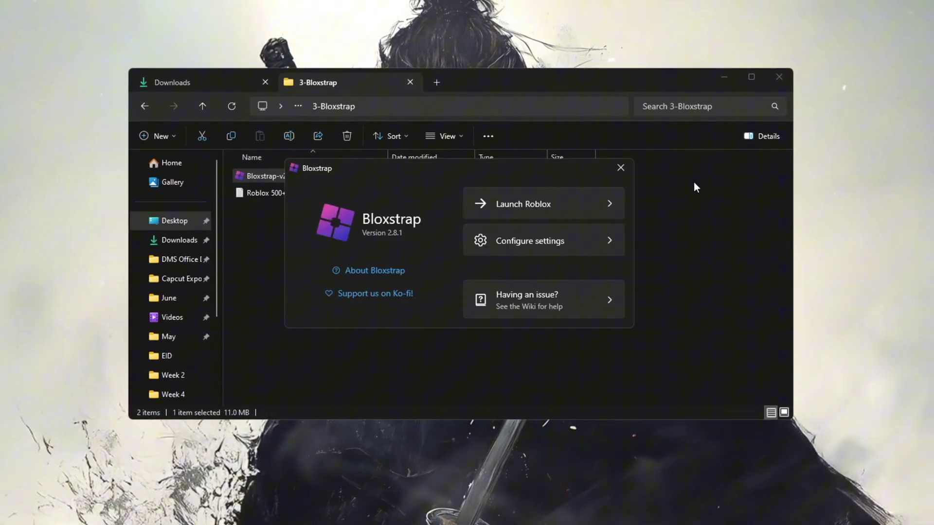
Step: Reach Import JSON in Bloxstrap's Fast Flag Editor and select the 500+FPS Fast Flags Graphics file
left_click(511, 241)
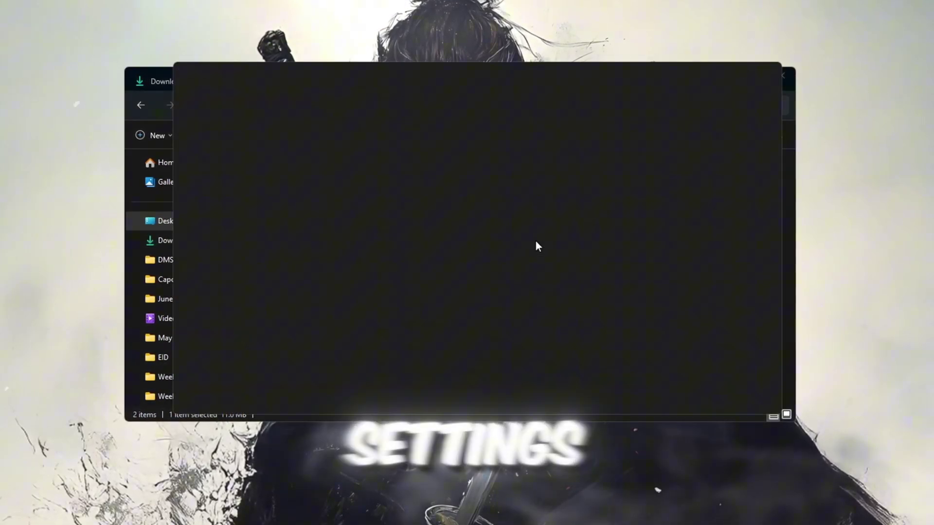
left_click(236, 176)
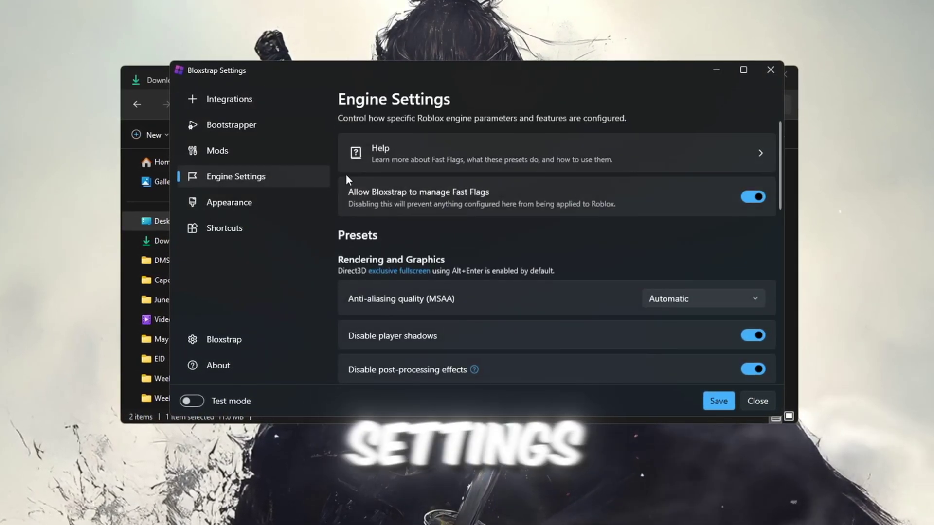
scroll(552, 208, "down", 5)
scroll(539, 209, "down", 5)
scroll(510, 292, "down", 4)
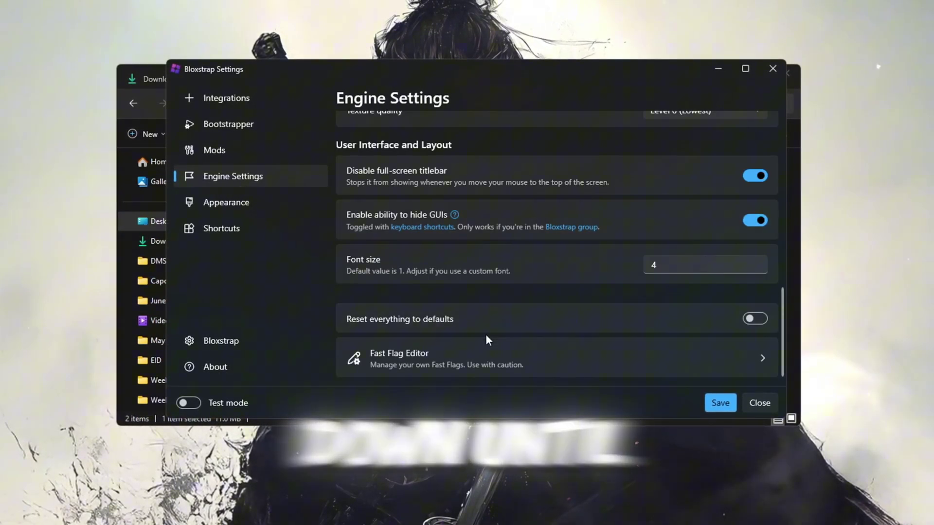
left_click(409, 372)
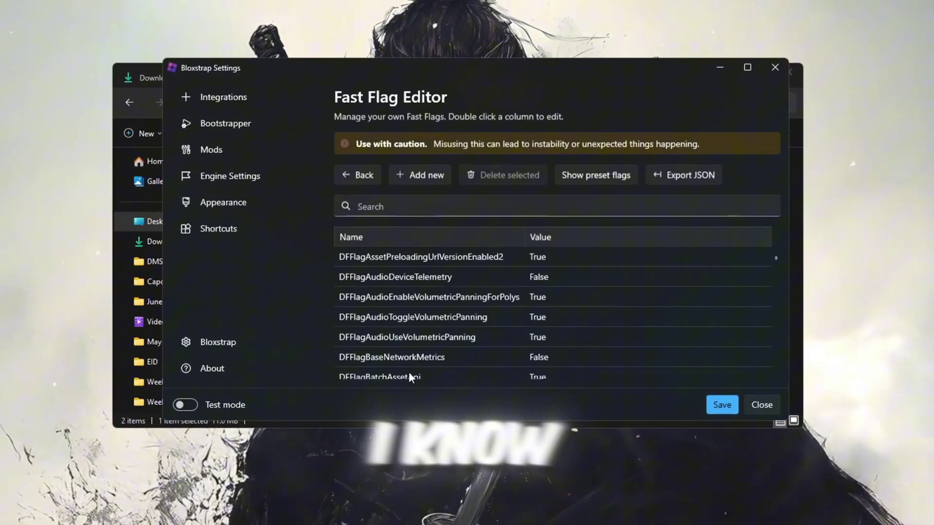
left_click(420, 175)
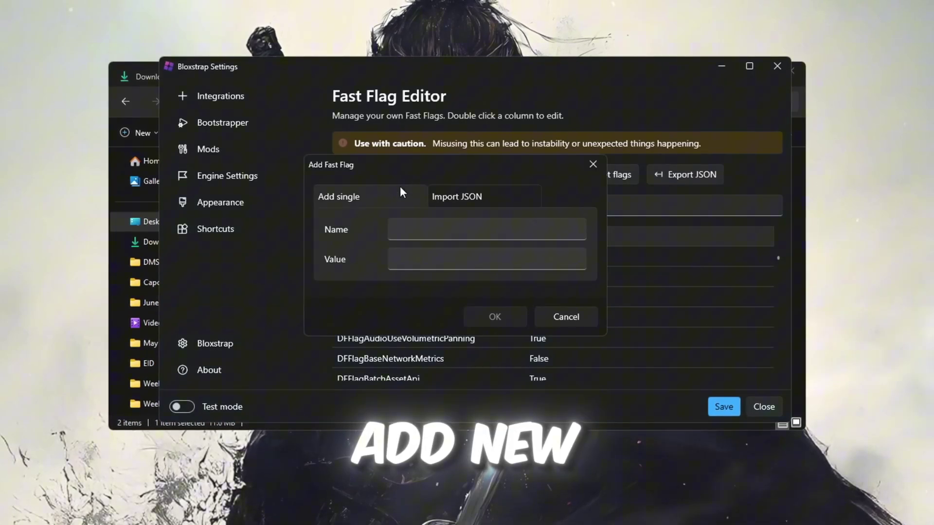
left_click(457, 196)
left_click(801, 221)
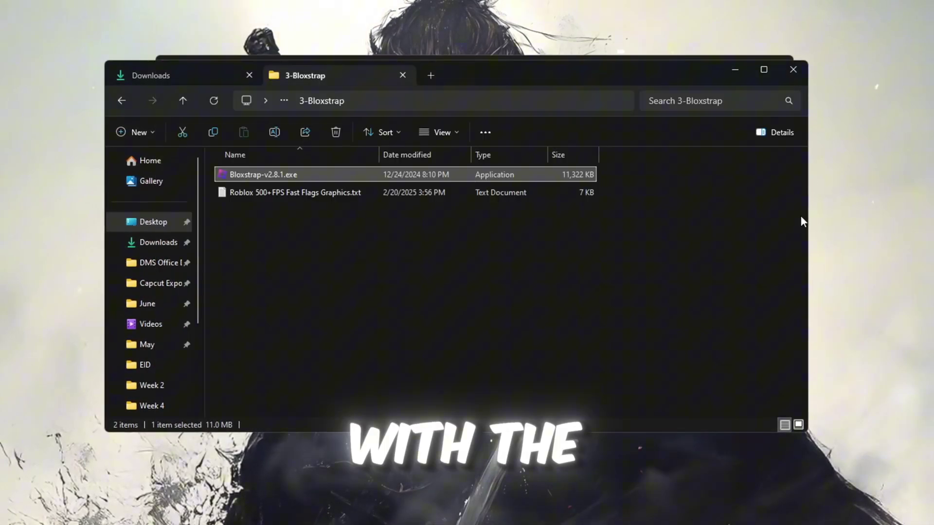
left_click(250, 192)
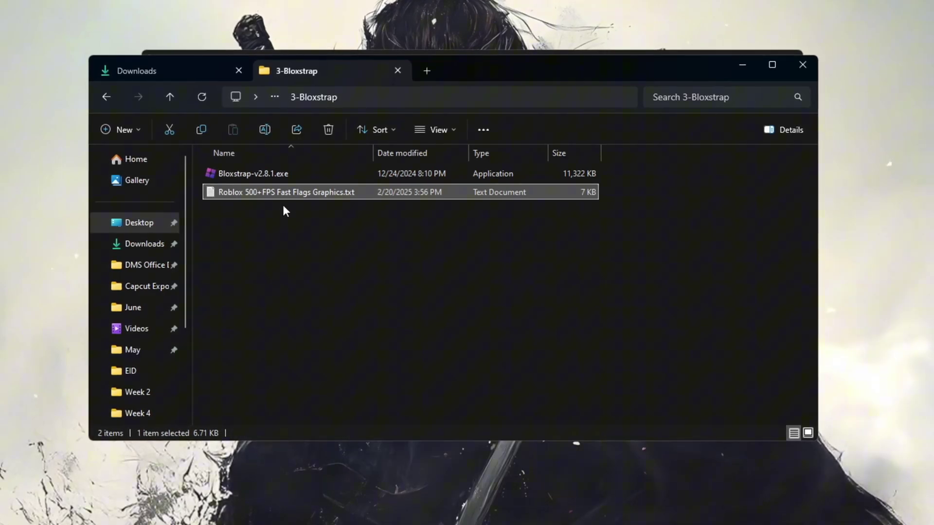
Step: Paste the 500+FPS flag JSON into Import JSON, accepting the large-configuration and overwrite prompts
double_click(368, 193)
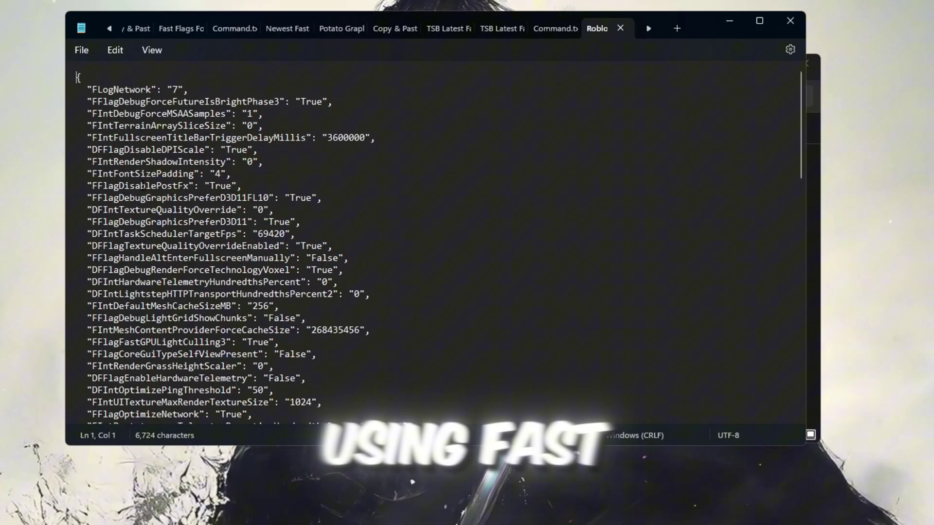
scroll(314, 158, "down", 10)
scroll(312, 159, "down", 10)
key("ctrl+a")
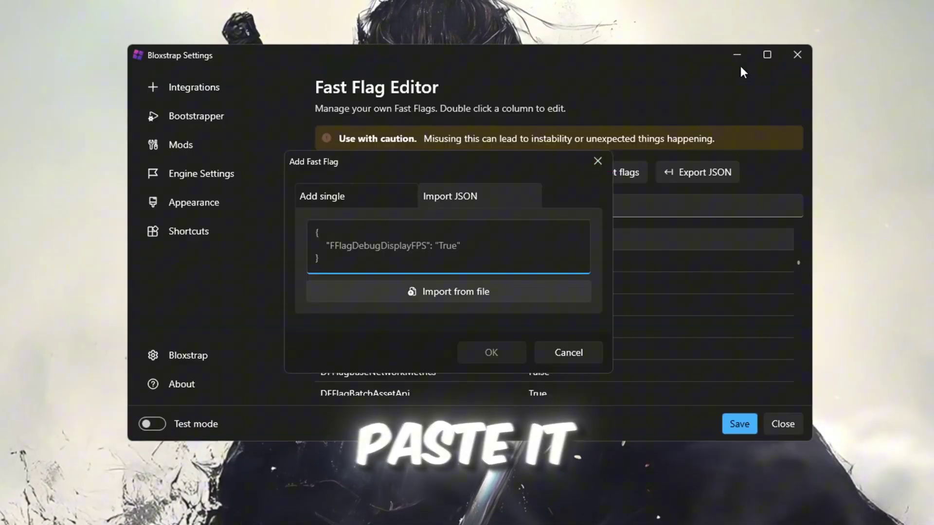
key("ctrl+v")
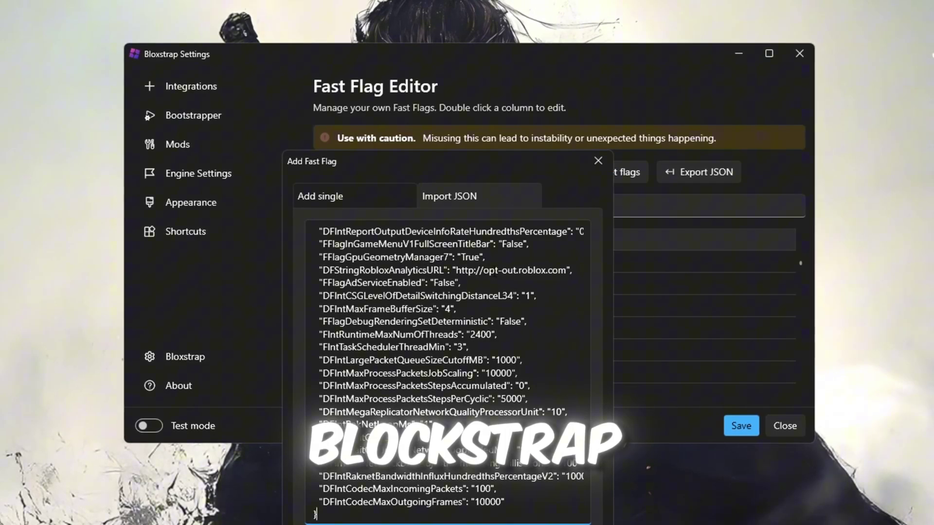
key("Return")
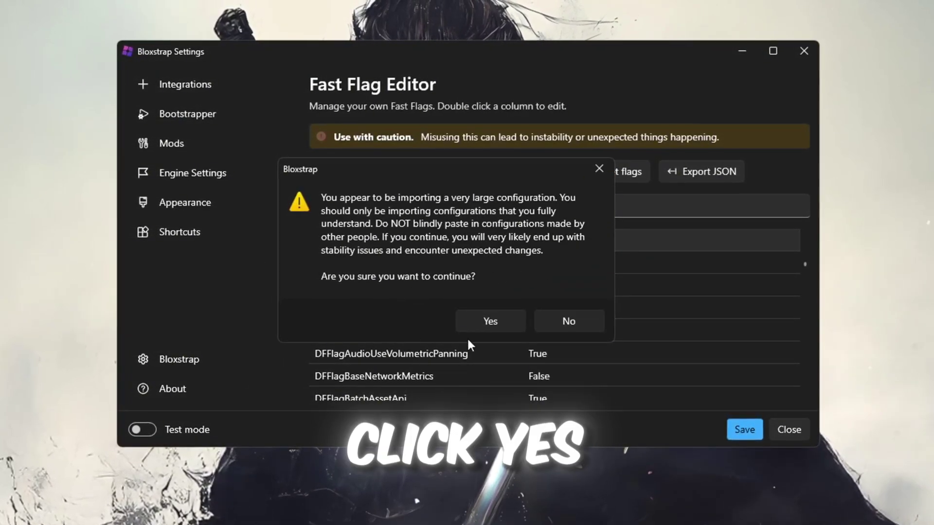
left_click(486, 324)
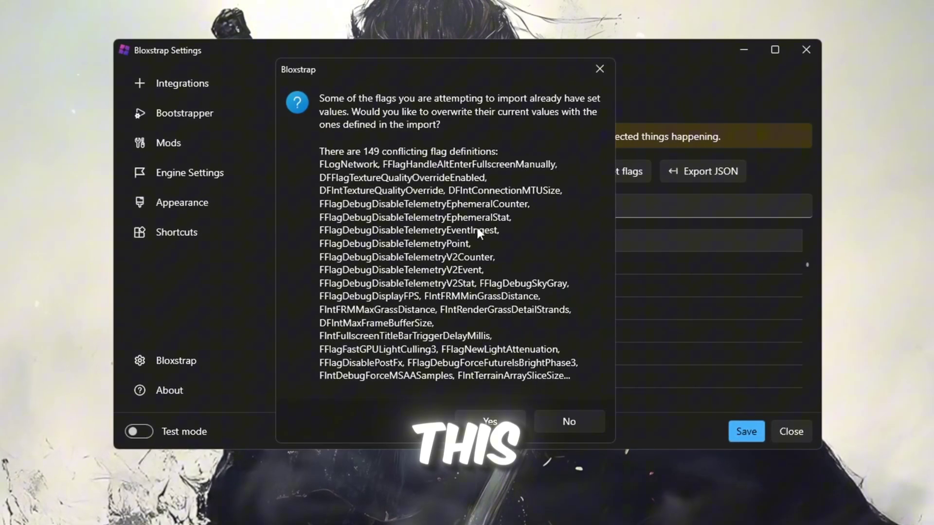
left_click(490, 421)
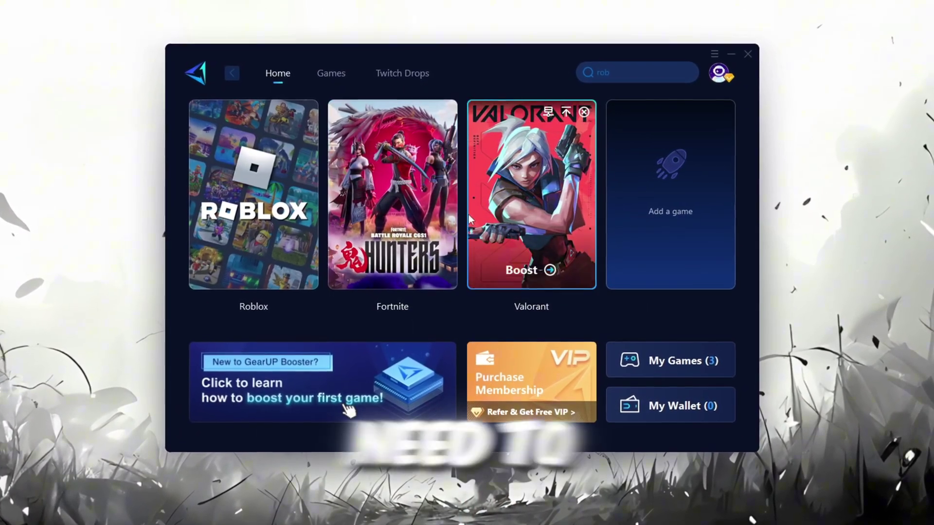
left_click(721, 72)
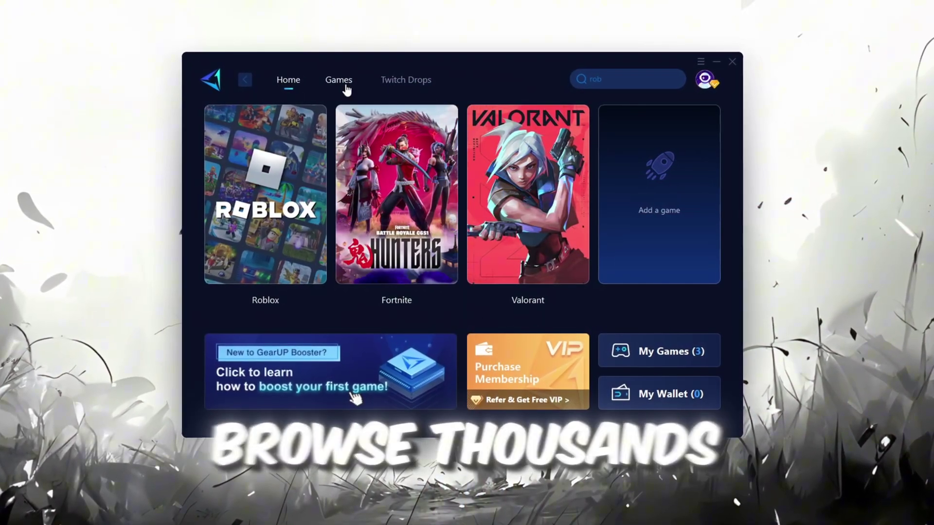
left_click(339, 80)
scroll(452, 252, "down", 5)
scroll(452, 252, "down", 3)
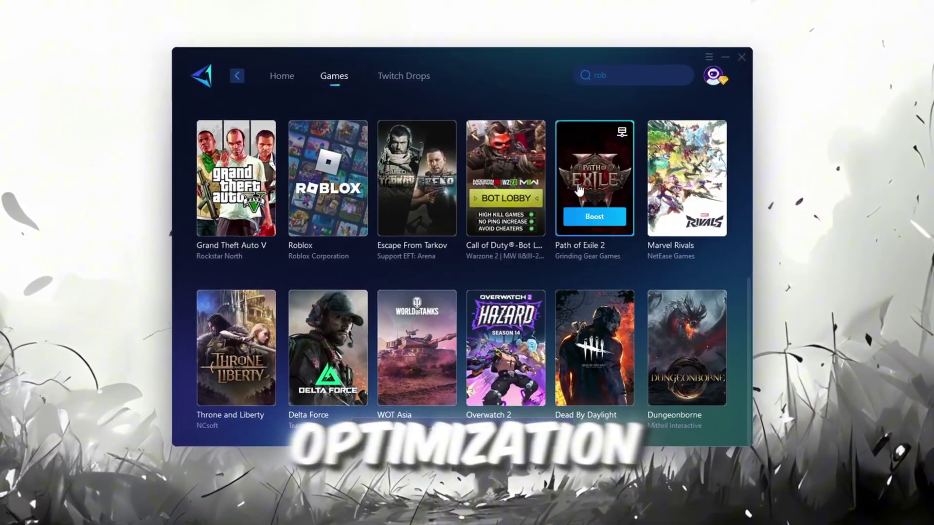
scroll(452, 252, "up", 4)
scroll(402, 219, "up", 4)
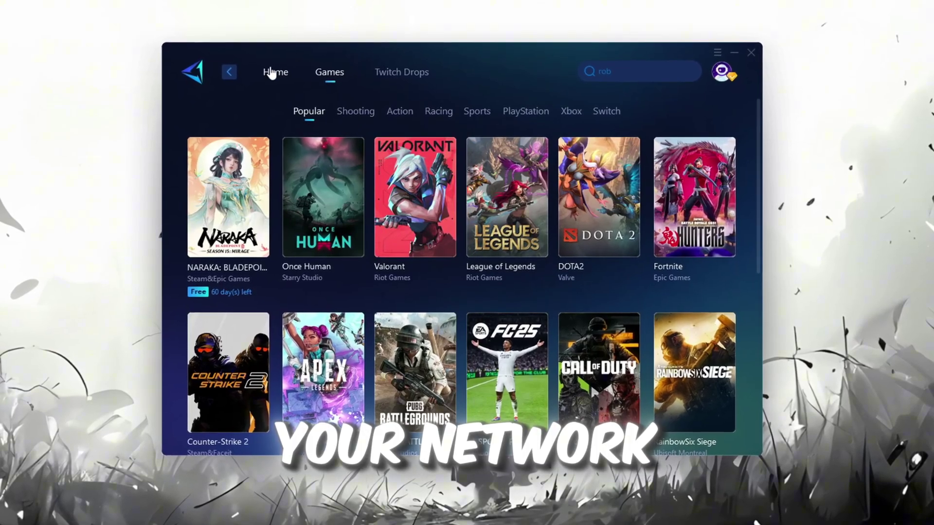
left_click(275, 72)
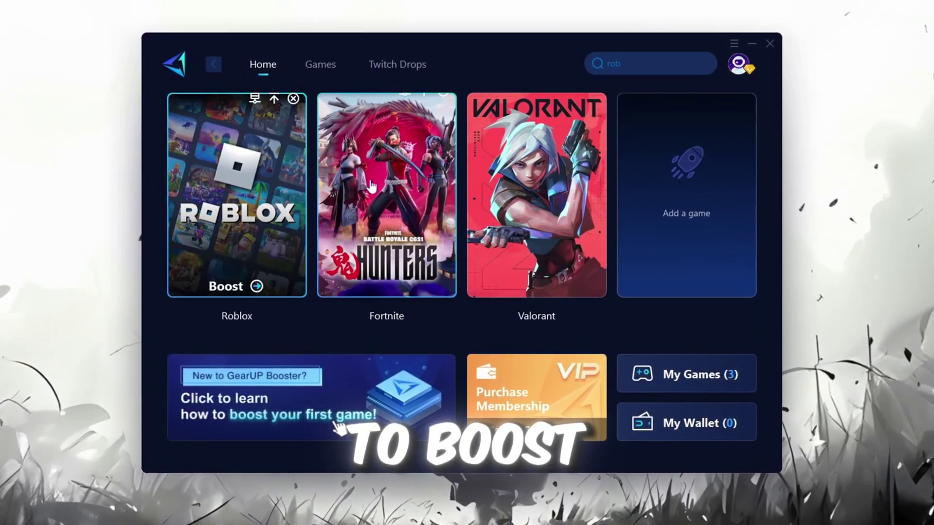
mouse_move(229, 195)
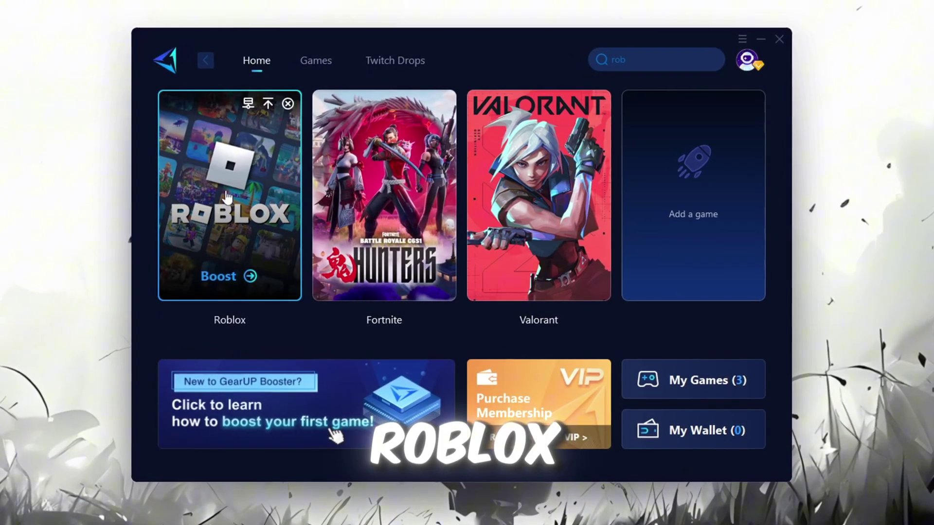
Step: Boost Roblox in GearUP, leaving both the Server Region and Node lists on Auto
left_click(222, 278)
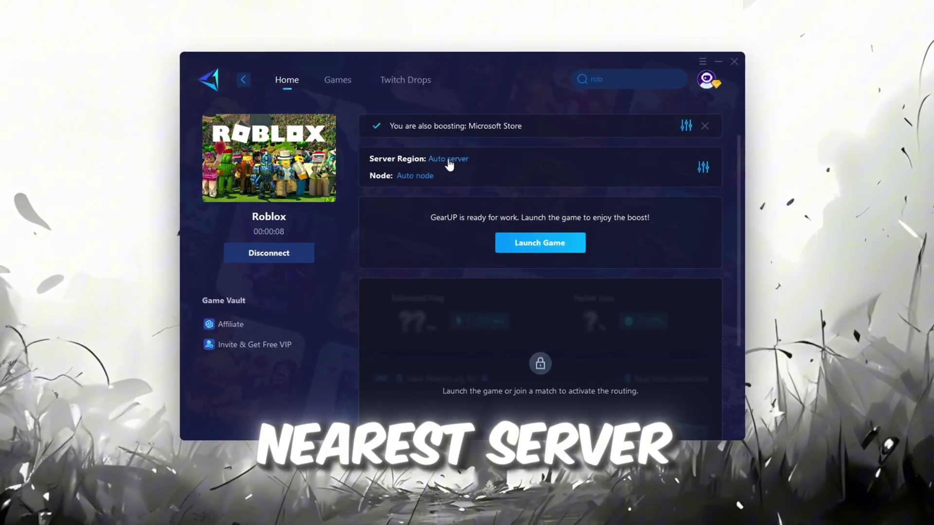
left_click(448, 158)
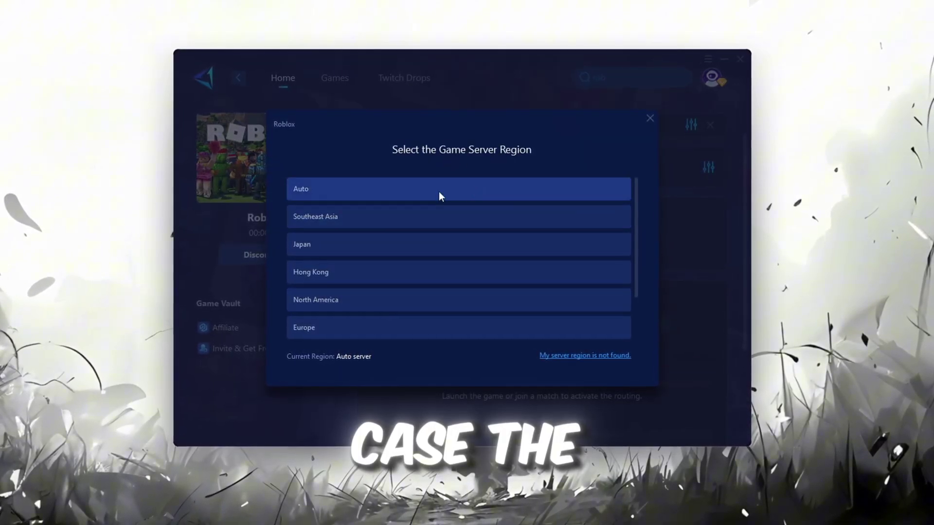
scroll(427, 223, "down", 2)
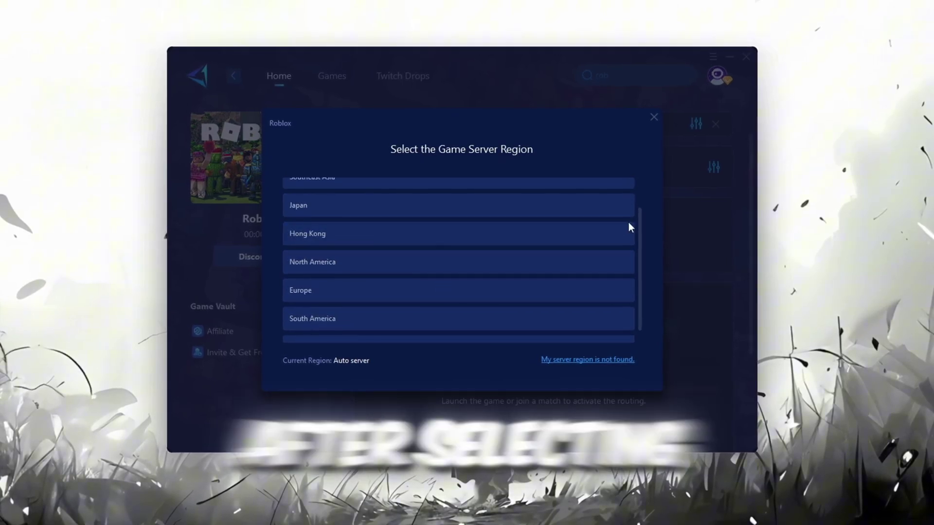
left_click(657, 119)
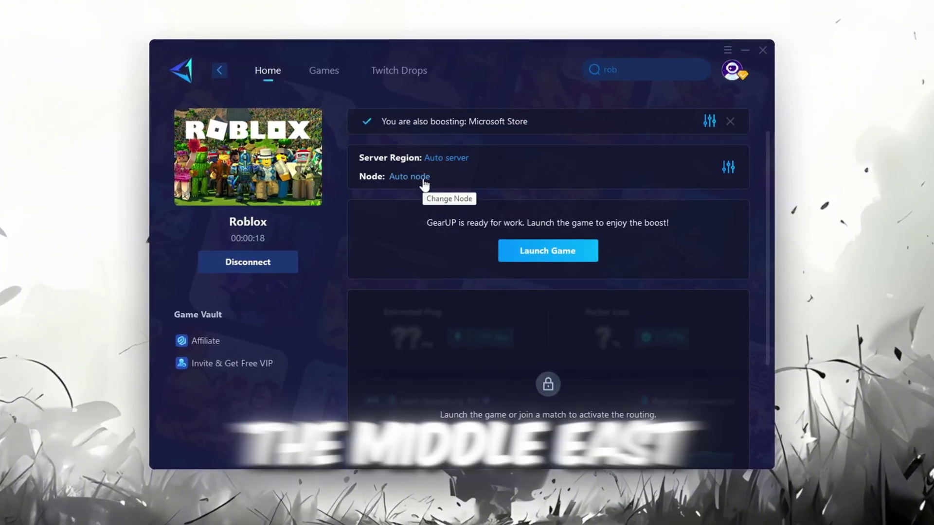
left_click(410, 176)
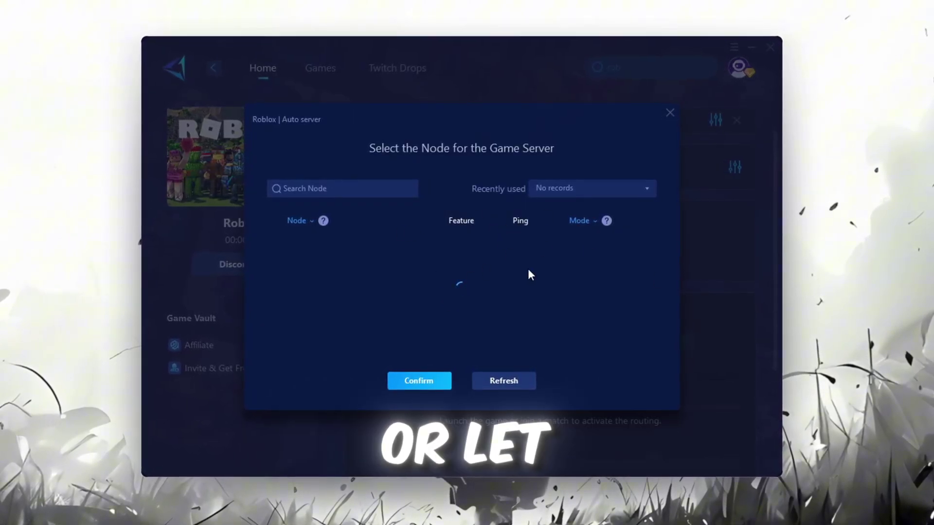
scroll(470, 287, "down", 3)
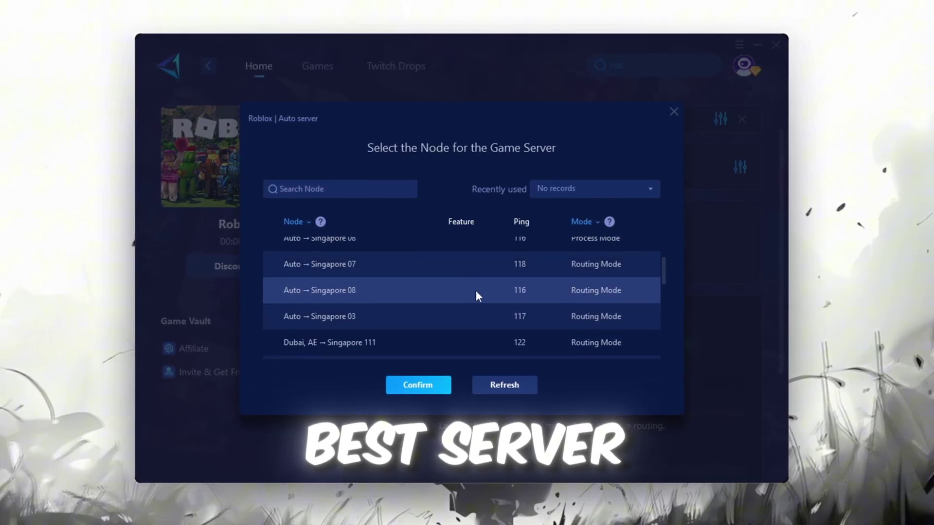
left_click(675, 112)
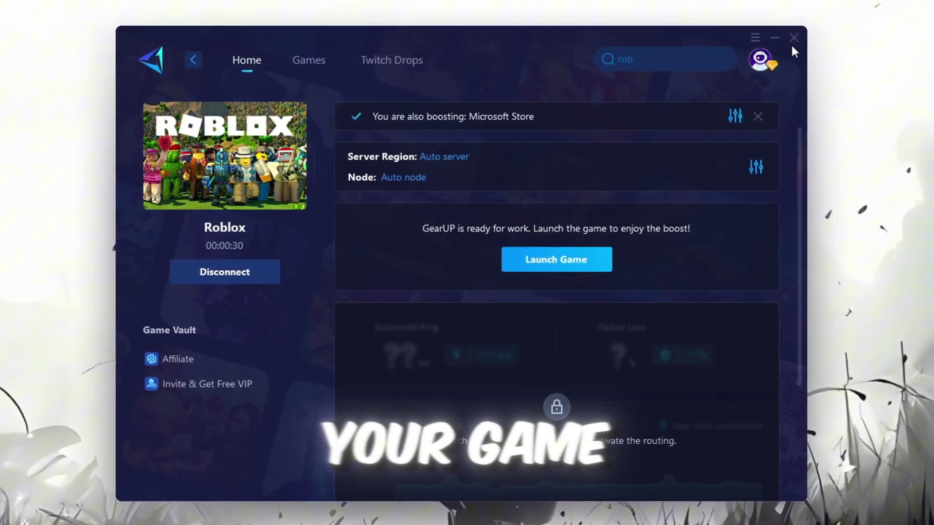
Step: Close GearUP Booster and run MSI Mode Utility 3.0.exe as administrator
left_click(794, 37)
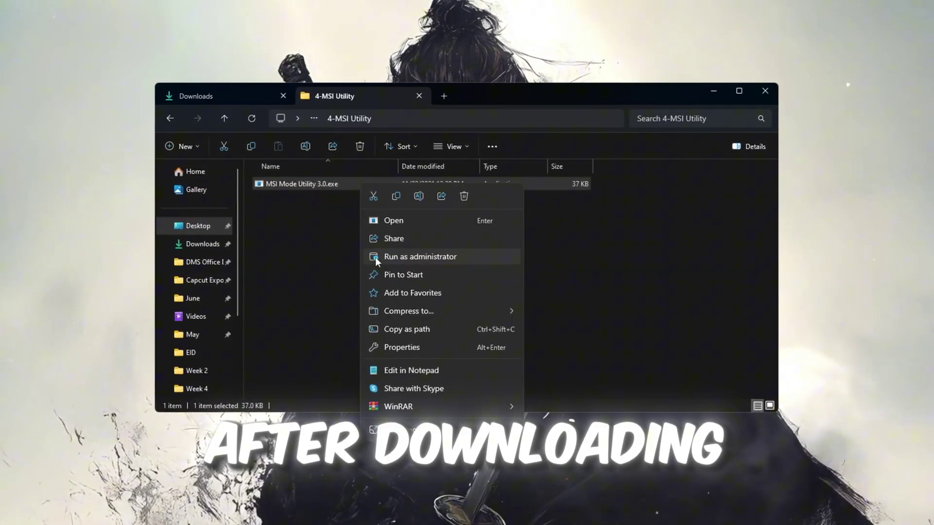
left_click(419, 258)
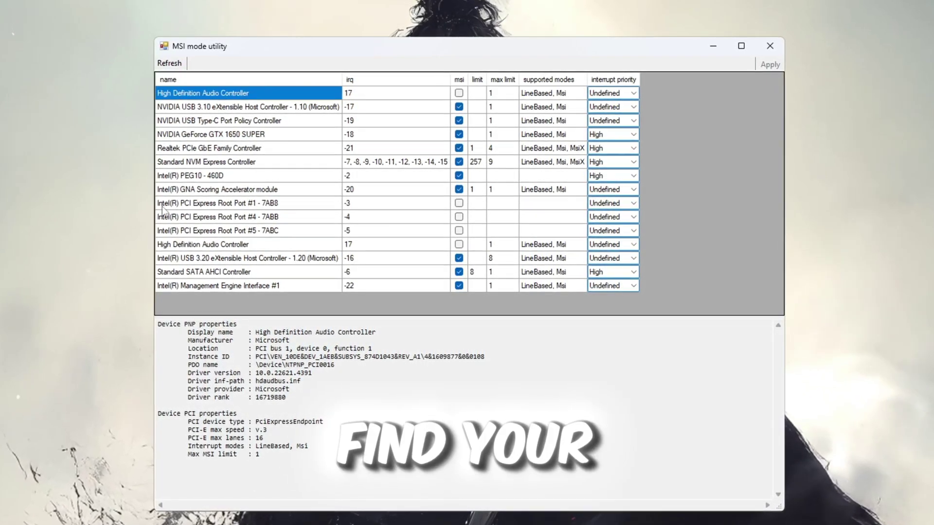
Step: Set the NVIDIA GeForce GTX 1650 SUPER interrupt priority to High and apply it
left_click(209, 135)
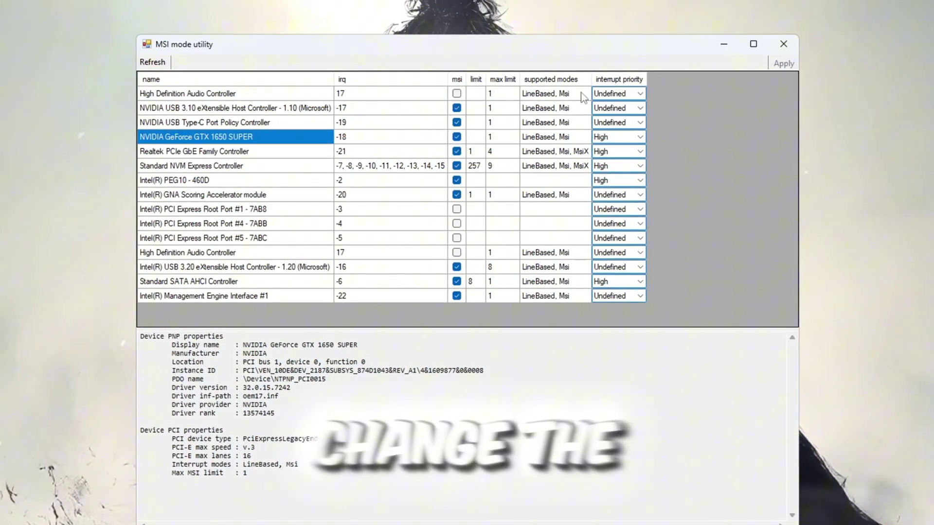
left_click(645, 137)
left_click(637, 176)
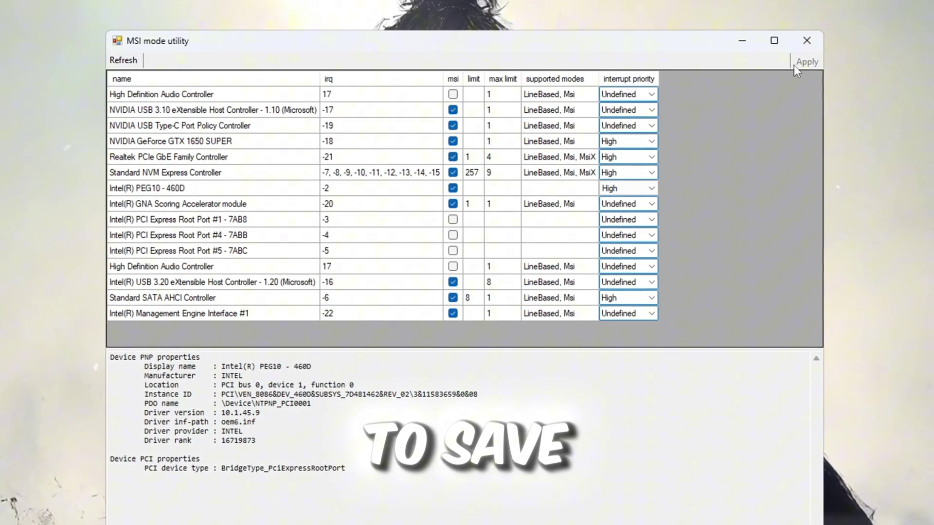
left_click(803, 62)
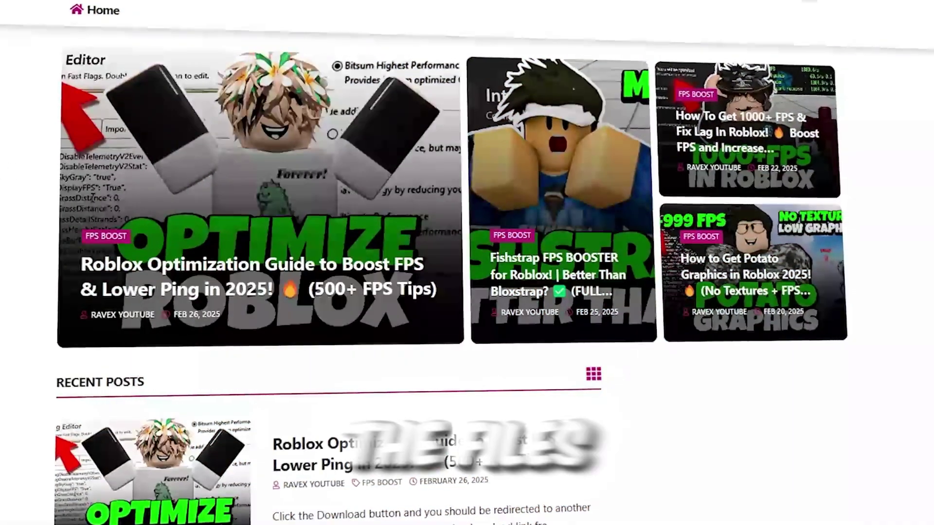
scroll(206, 158, "down", 3)
scroll(329, 293, "down", 2)
scroll(329, 292, "down", 2)
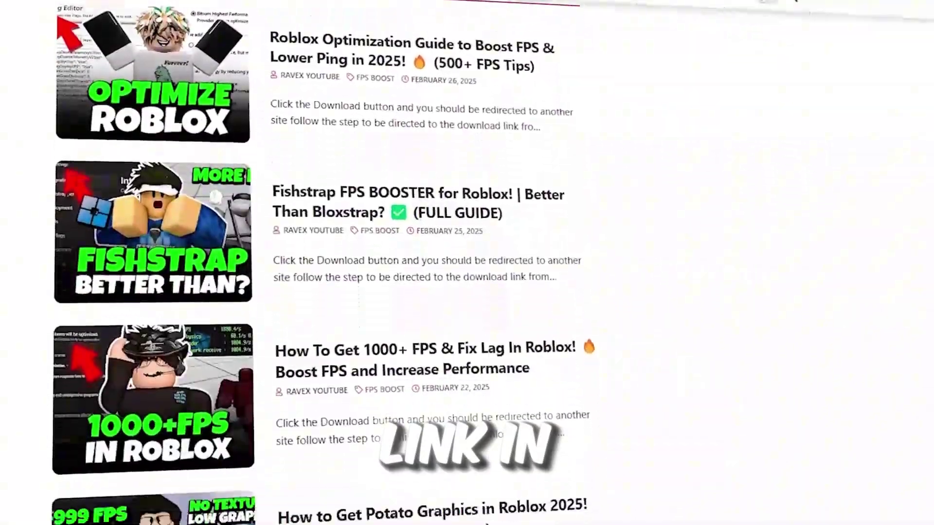
scroll(328, 292, "down", 2)
scroll(329, 293, "down", 2)
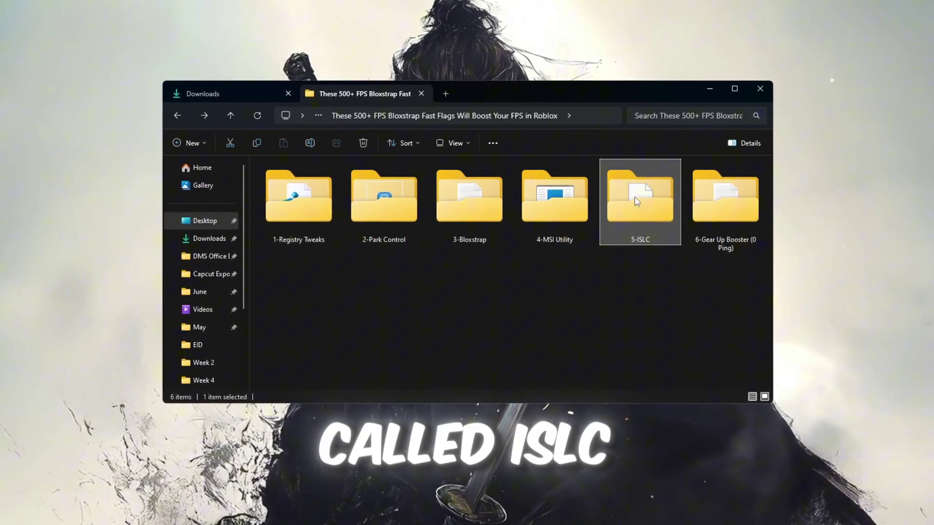
Step: Open the 5-ISLC folder and launch Intelligent standby list cleaner ISLC.exe
double_click(640, 203)
left_click(284, 180)
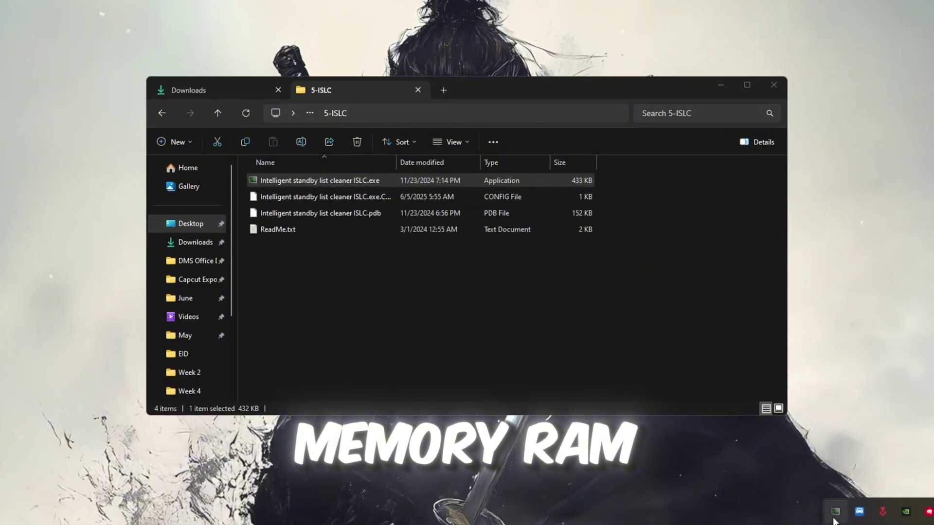
left_click(835, 518)
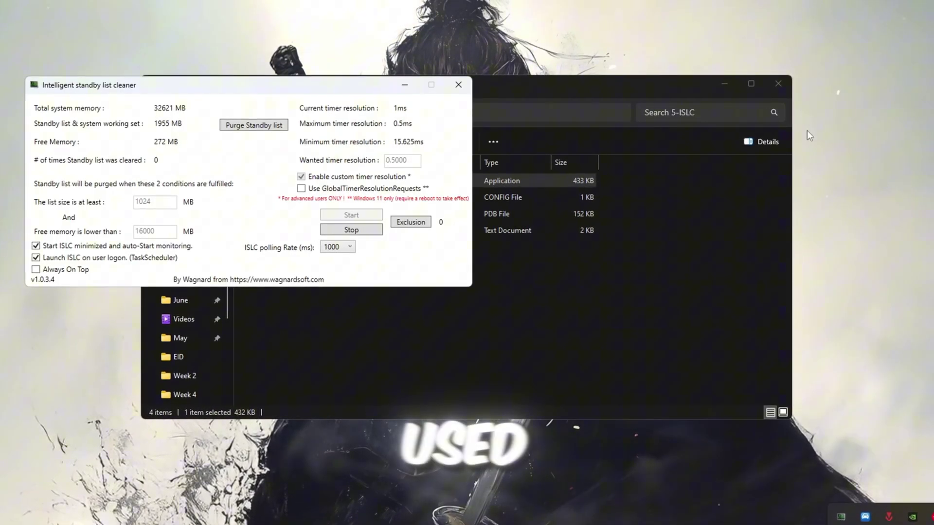
Step: Center the ISLC window and keep custom timer resolution enabled at 0.5000
left_click(722, 85)
left_click_drag(281, 84, 515, 102)
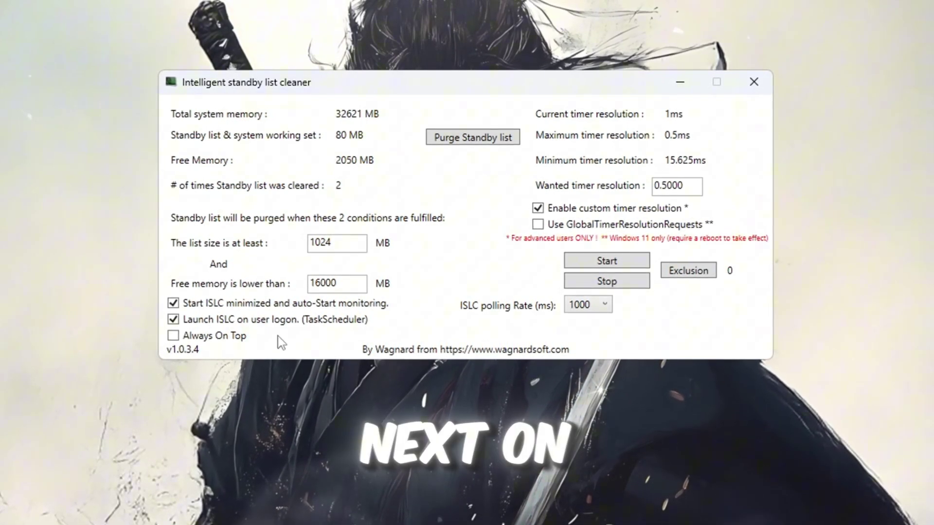
left_click(538, 209)
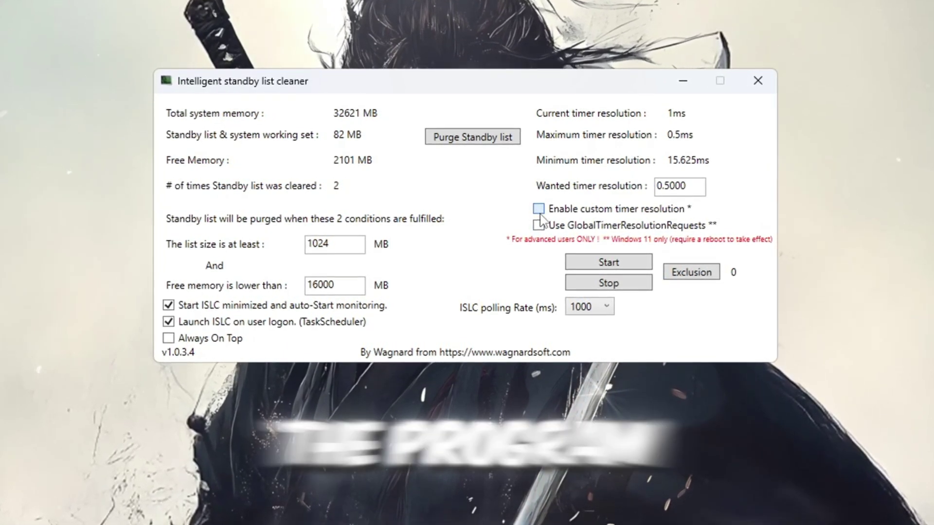
left_click(539, 209)
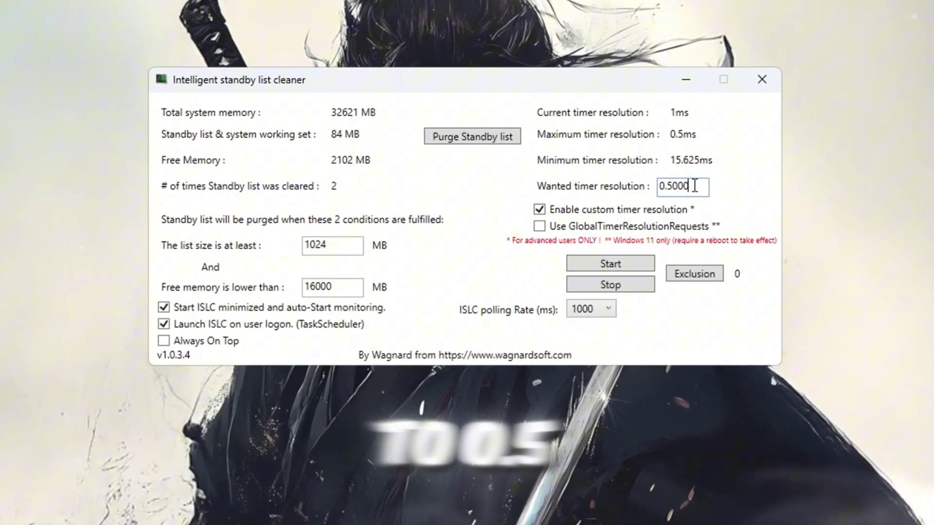
double_click(677, 186)
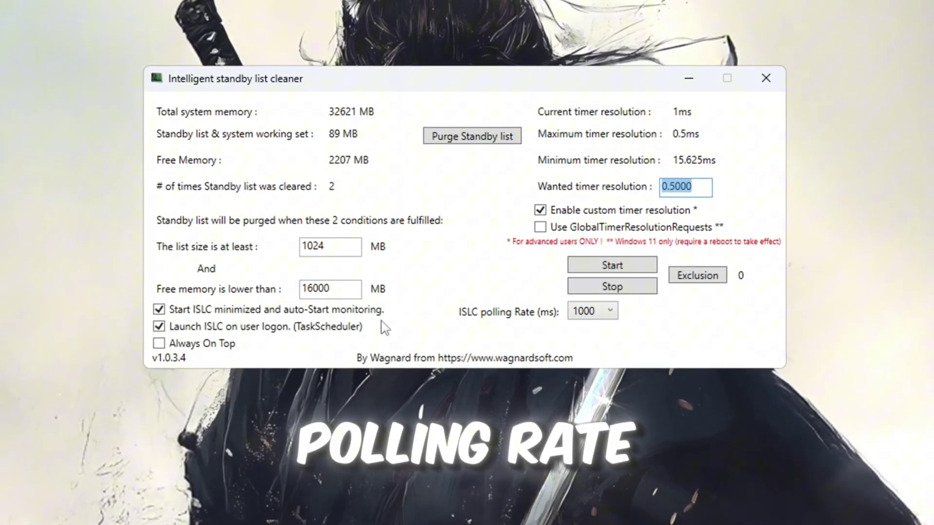
Step: Keep the polling rate at 1000 ms and start standby list monitoring
left_click(593, 310)
left_click(584, 363)
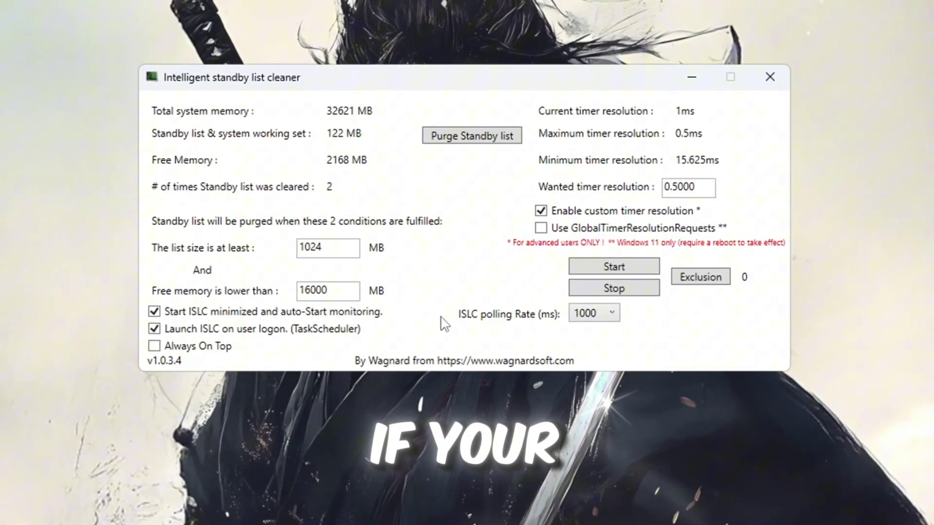
left_click(595, 313)
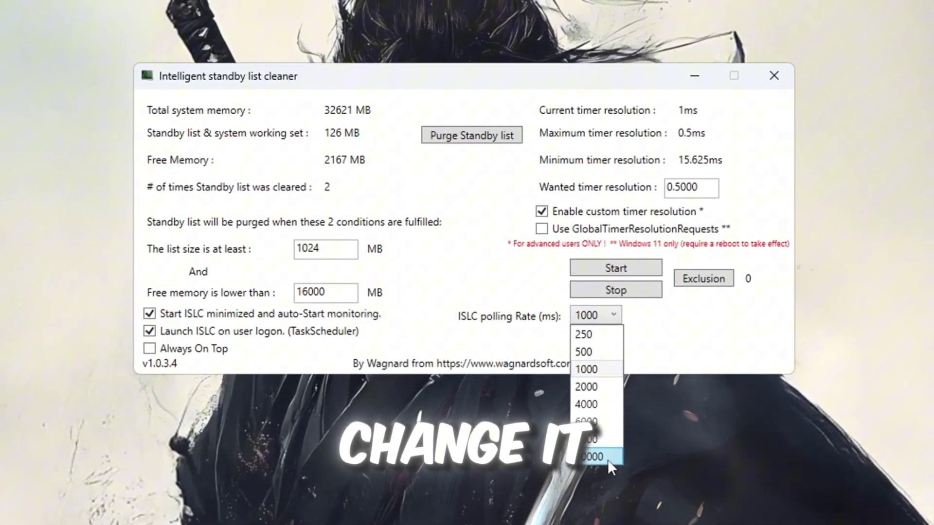
left_click(586, 369)
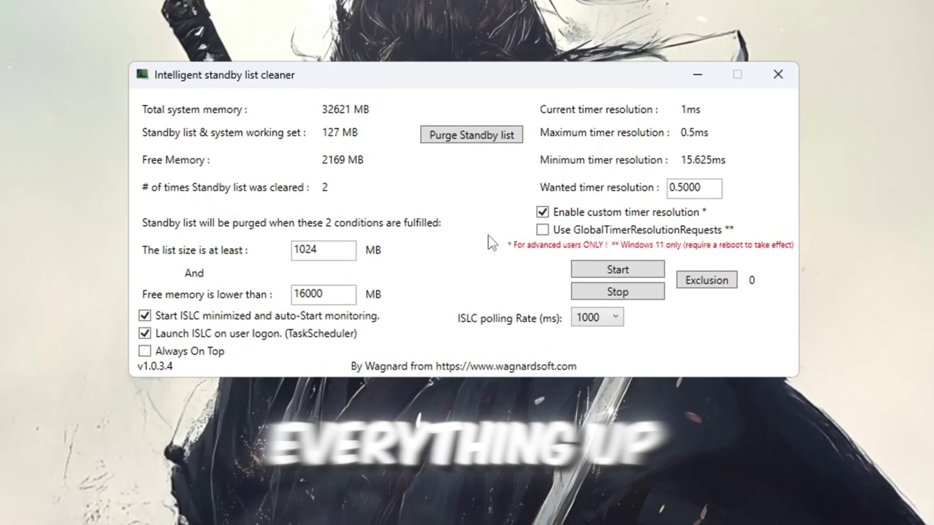
left_click(618, 271)
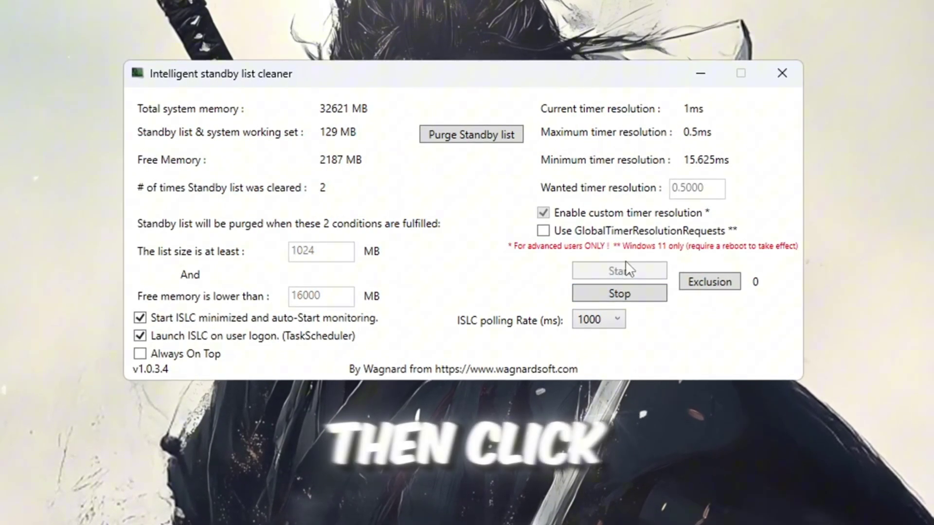
left_click(471, 134)
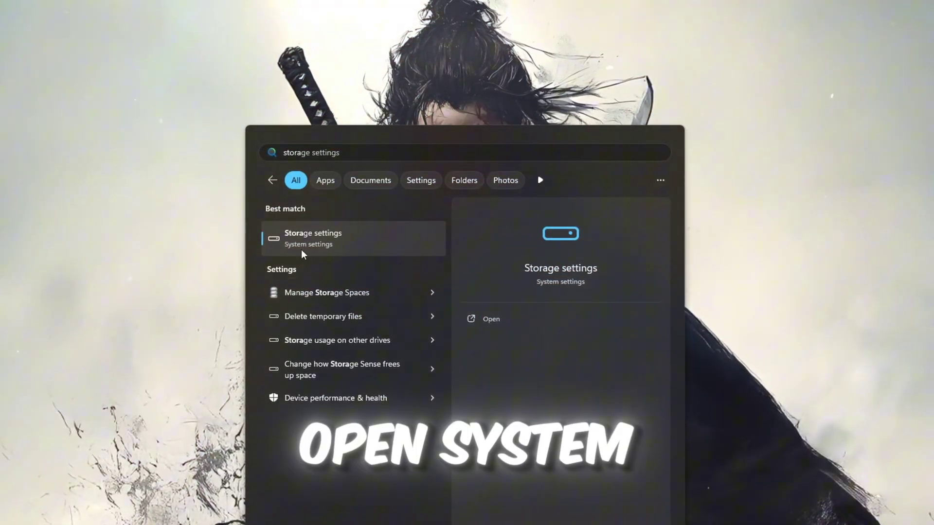
Step: Go to the Storage Sense page in Windows Storage settings
left_click(401, 246)
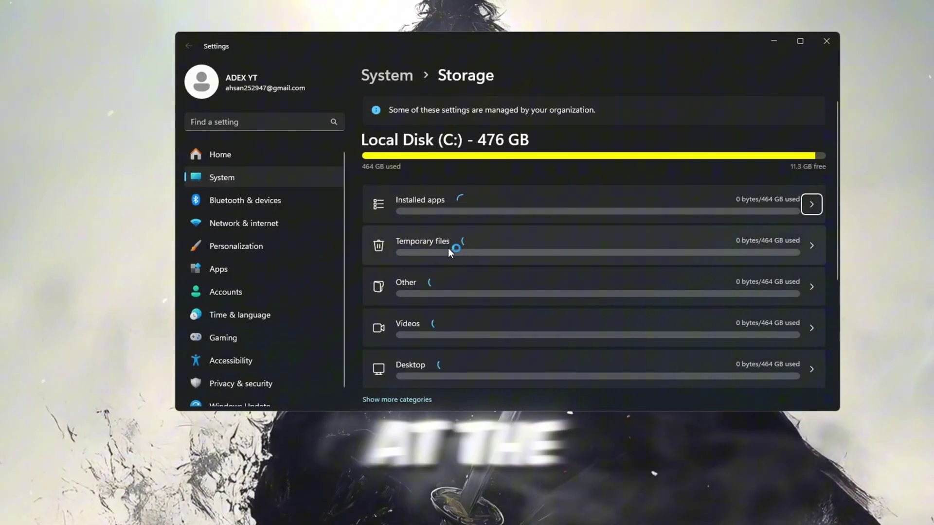
scroll(448, 247, "down", 5)
left_click(466, 275)
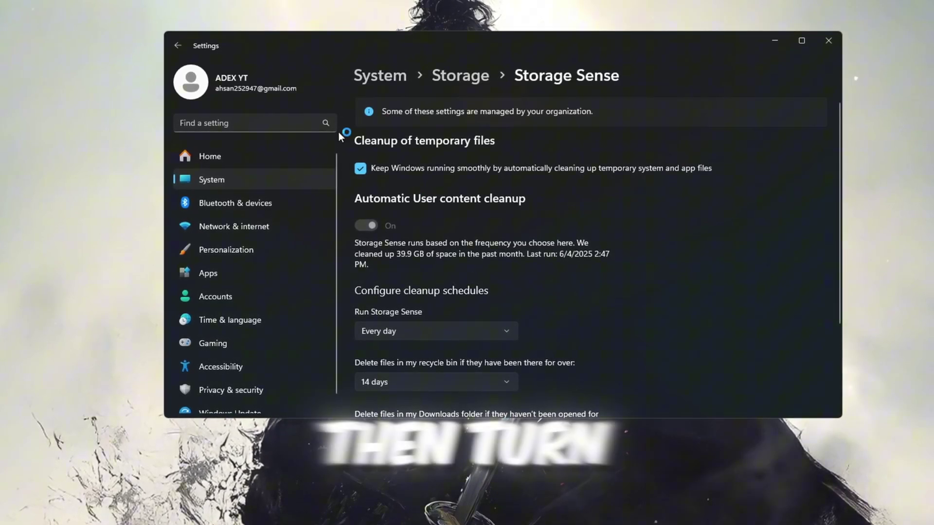
left_click(363, 168)
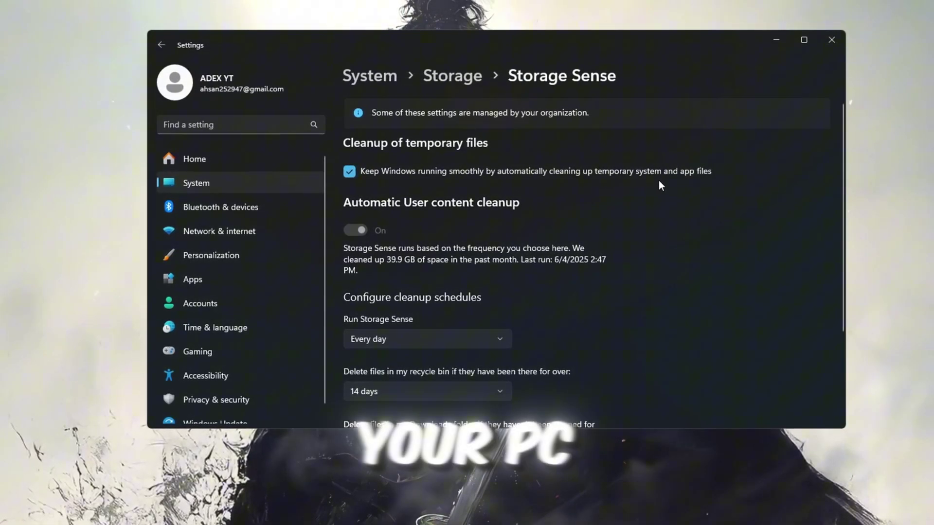
scroll(657, 180, "down", 3)
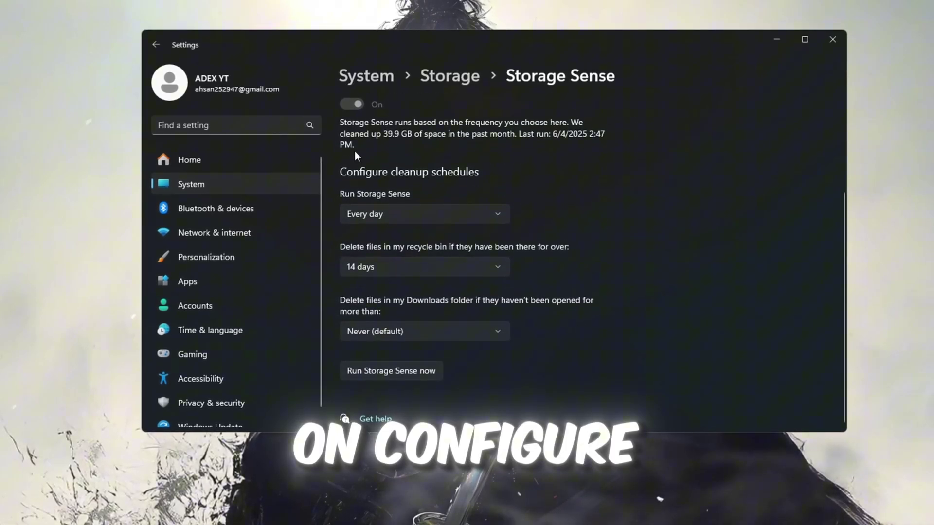
Step: Keep the Every day and 14-day recycle bin settings, then run Storage Sense now
left_click(349, 214)
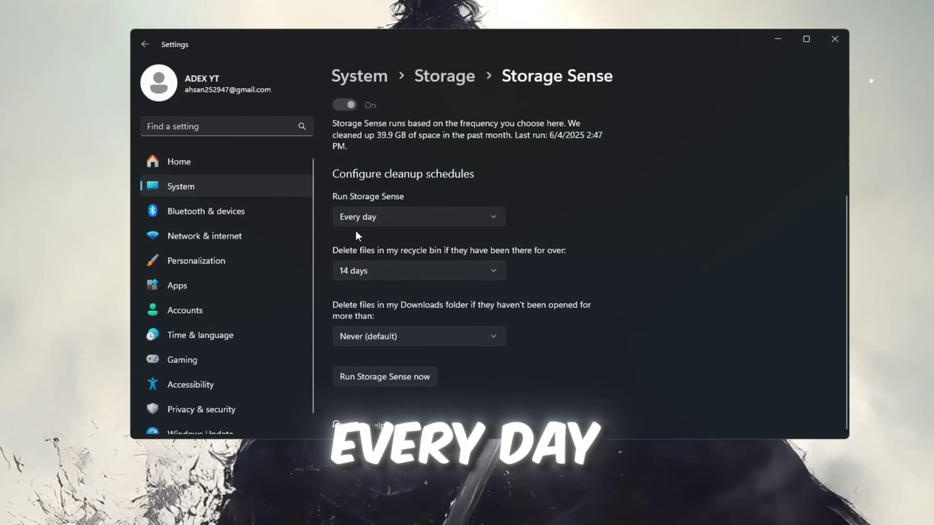
left_click(350, 271)
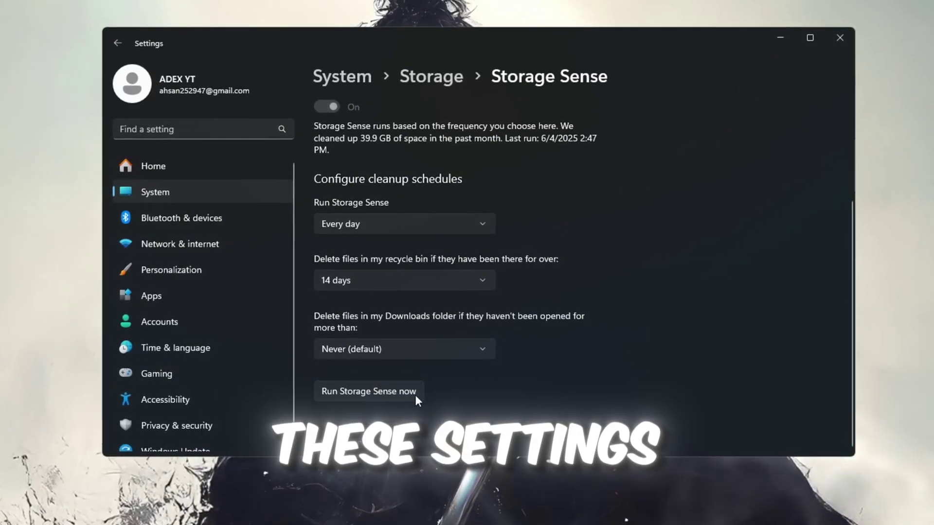
left_click(369, 390)
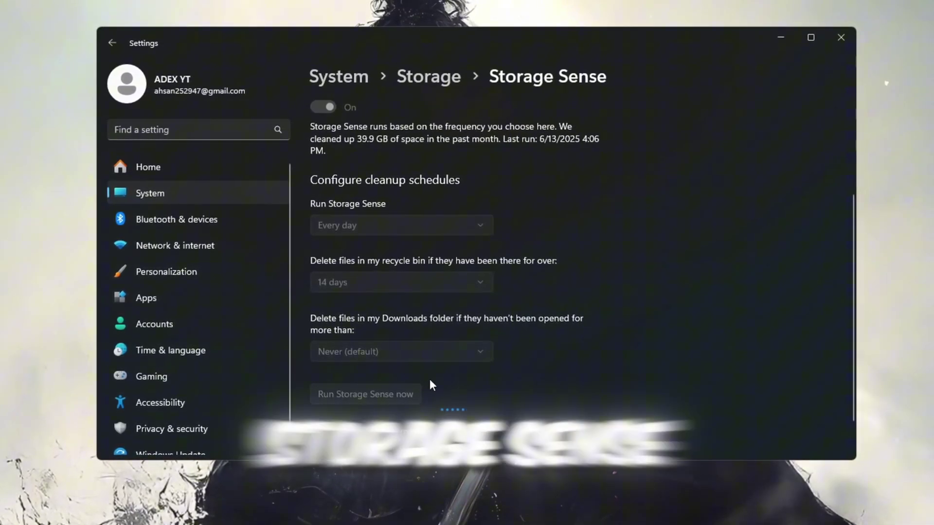